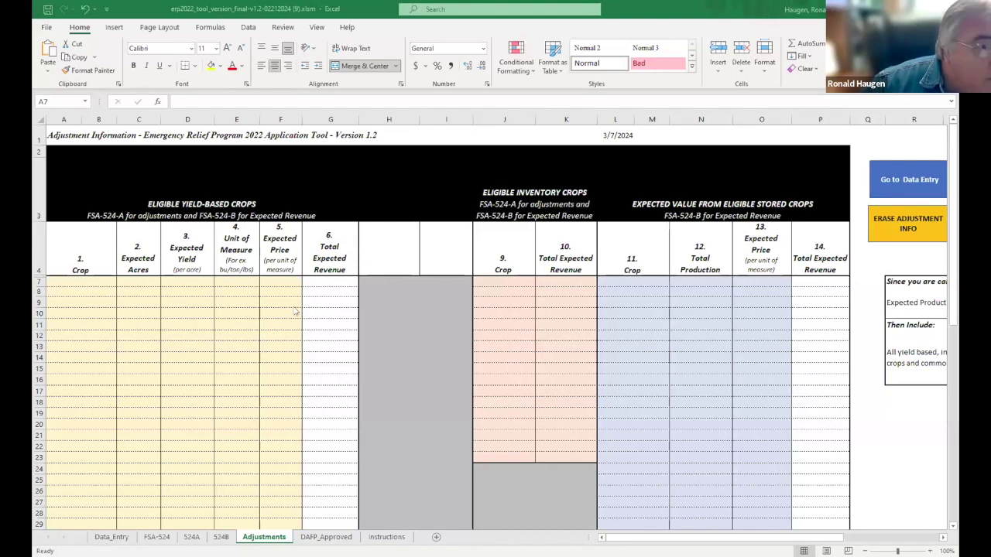
Fill the first Eligible Yield-Based Crops row with Corn, 200 expected acres, yield 200, unit Bu and expected price 5.9.
click(90, 283)
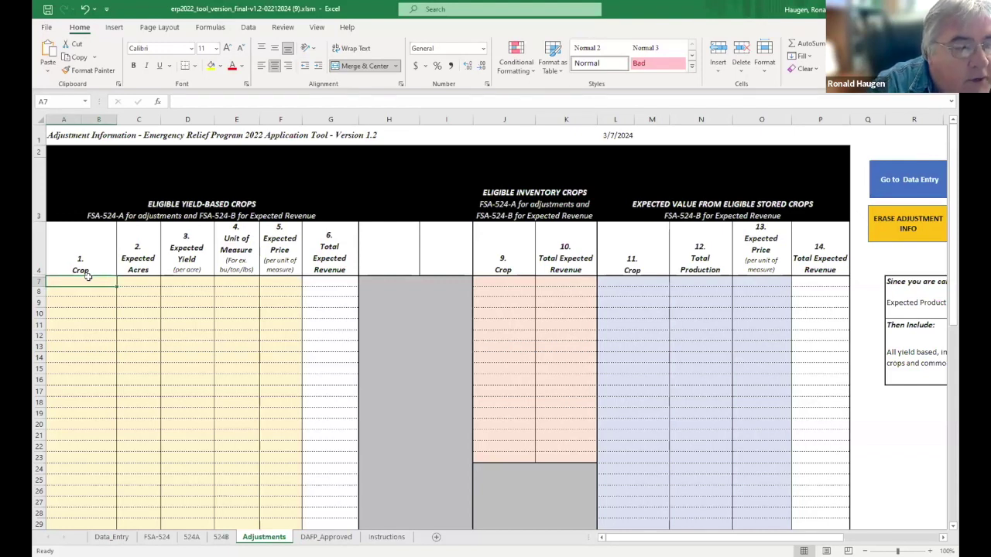
text(Corn)
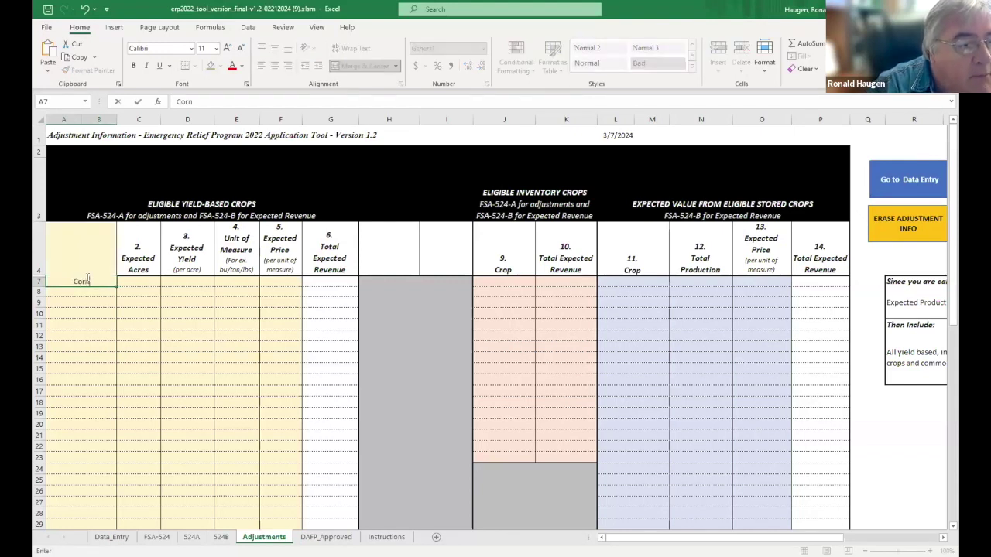
key(Tab)
text(2)
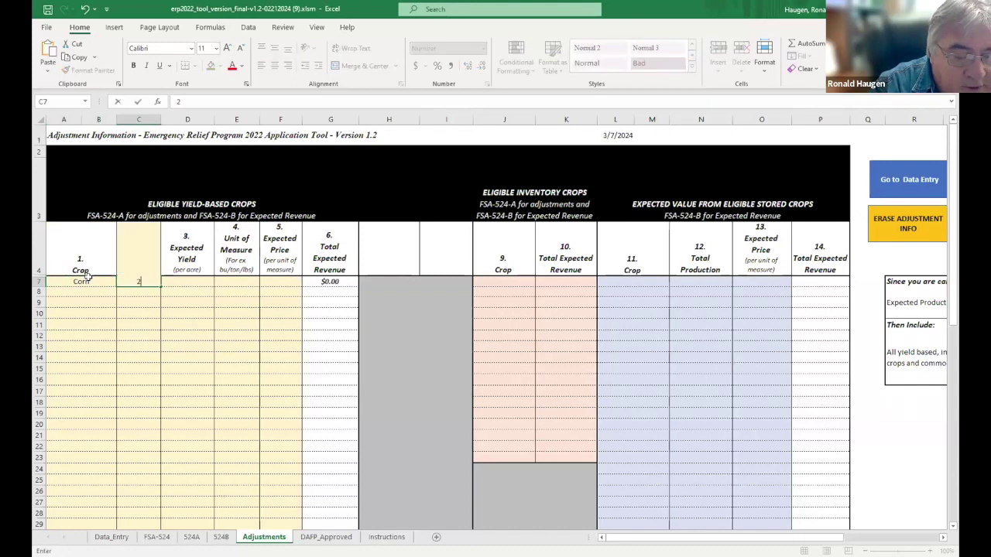
text(00)
key(Tab)
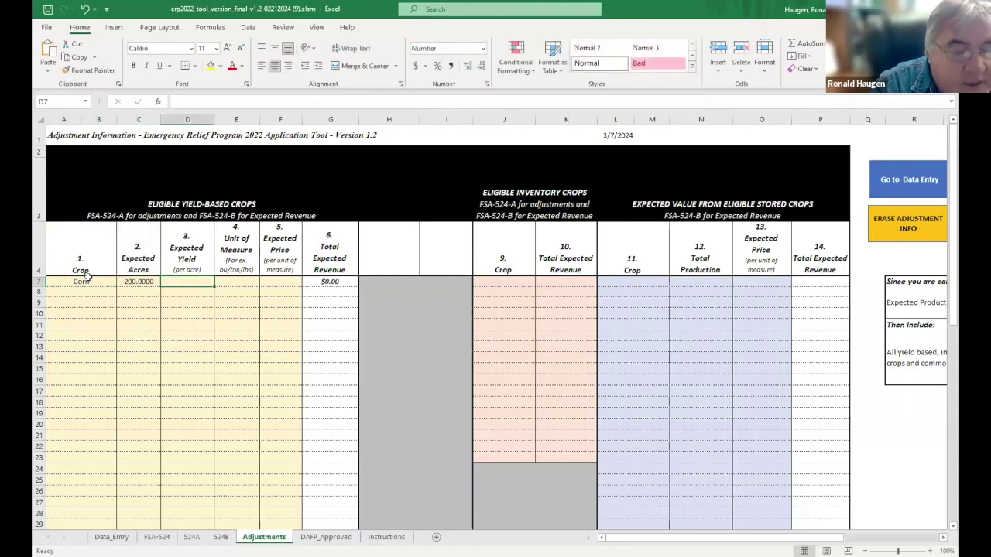
text(200)
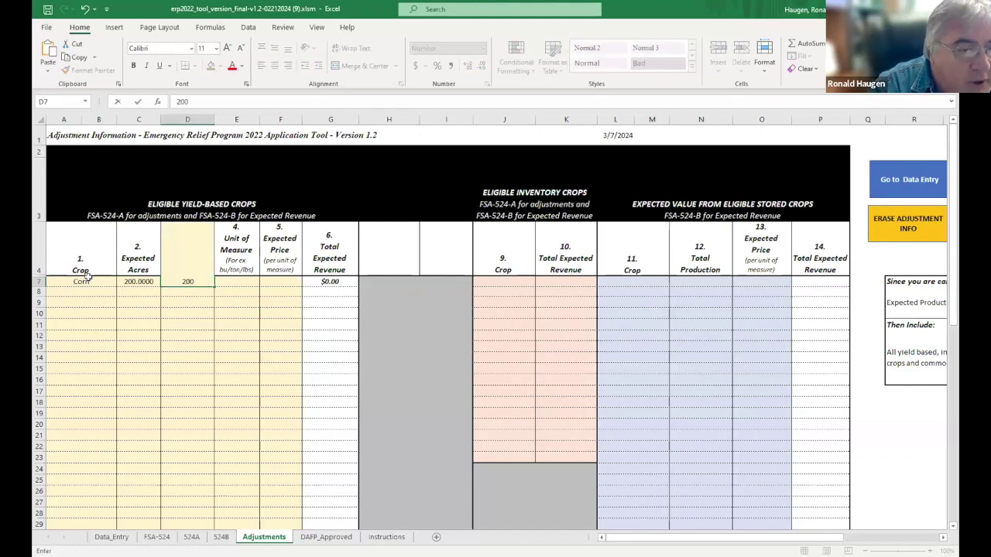
key(Tab)
text(Bu)
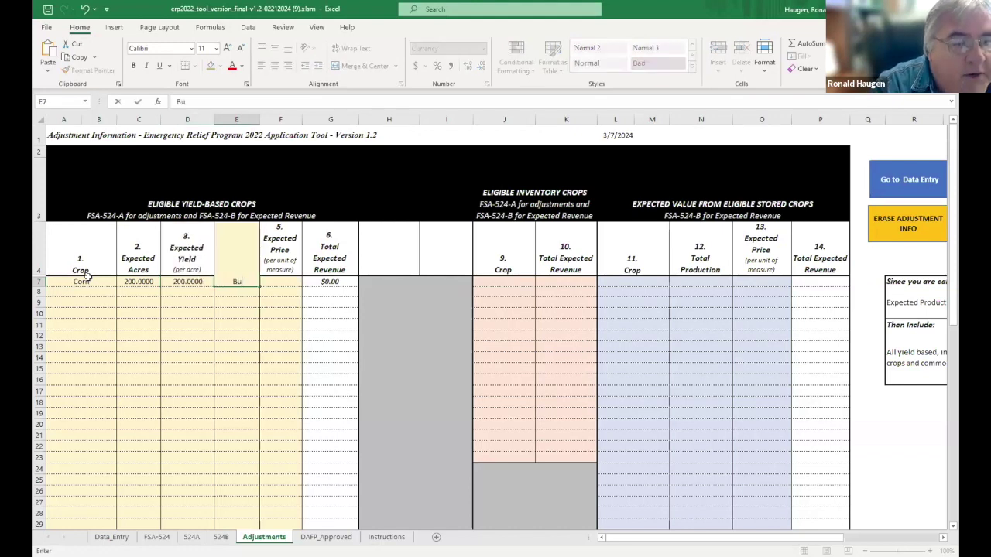
key(Tab)
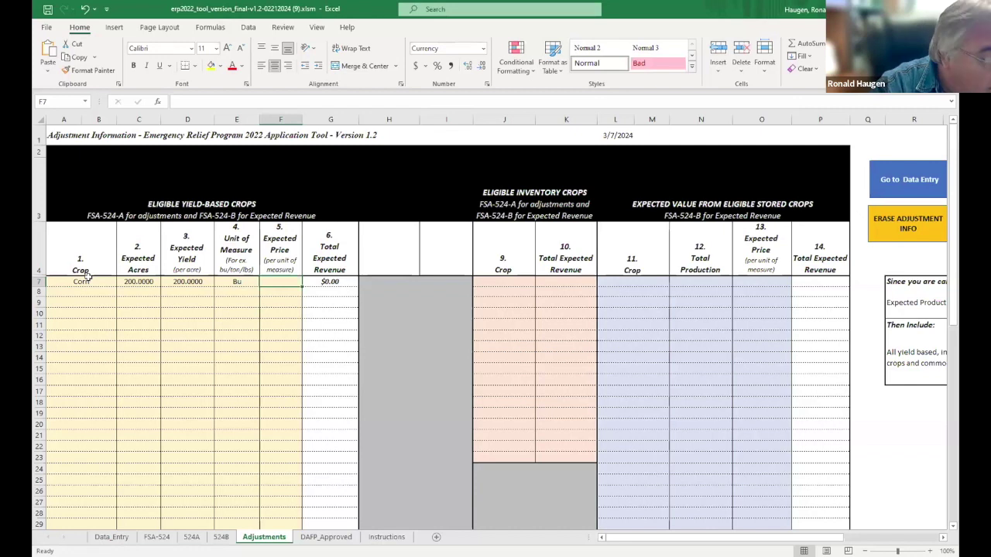
text(5.9)
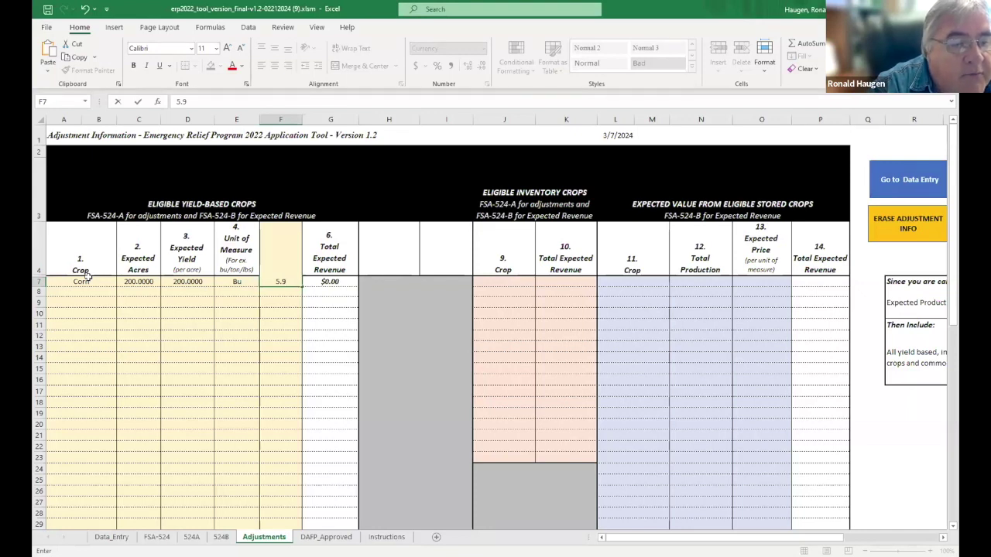
key(Tab)
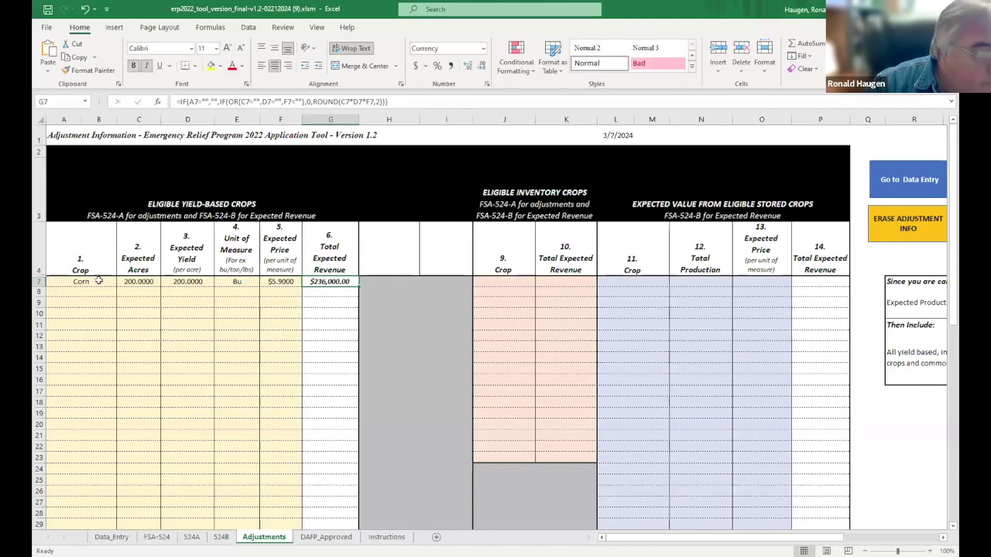
Fill the second yield-based crop row with Corn, 200 expected acres, yield 180, unit Bu and expected price 5.9.
click(75, 290)
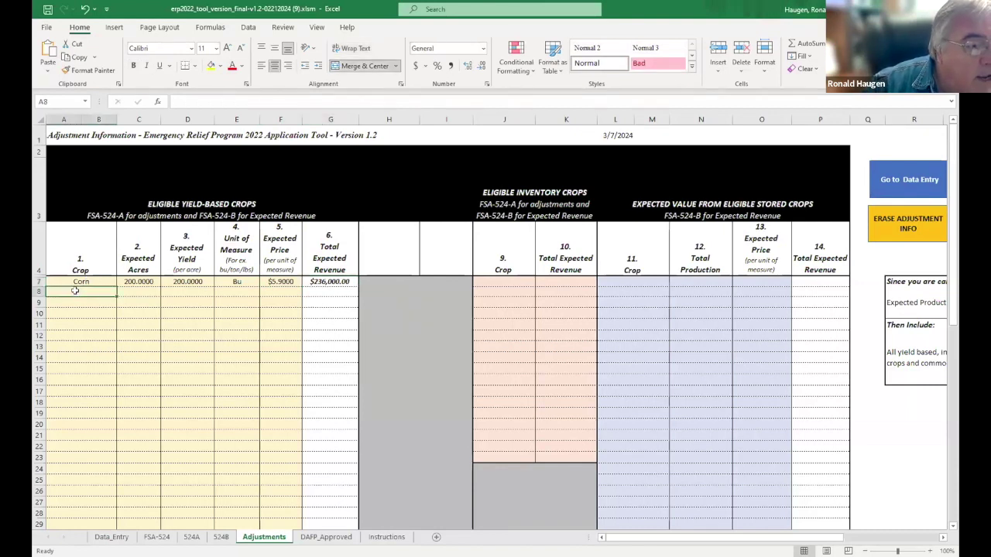
text(Corn)
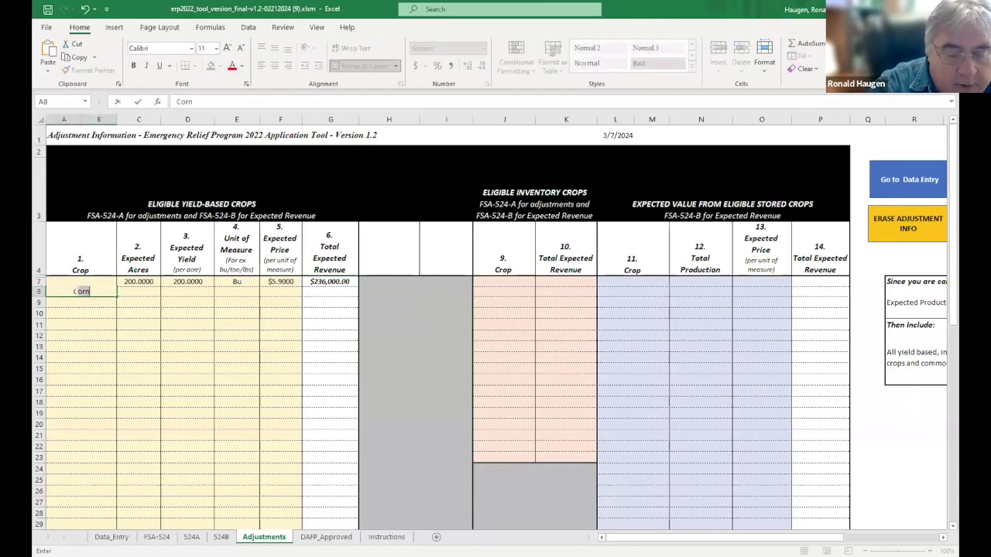
key(Tab)
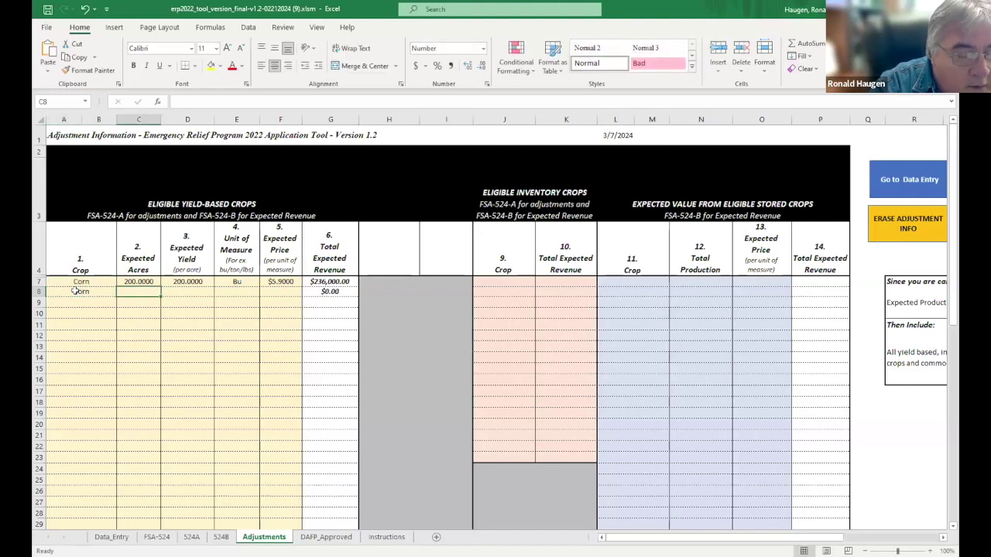
text(200)
key(Tab)
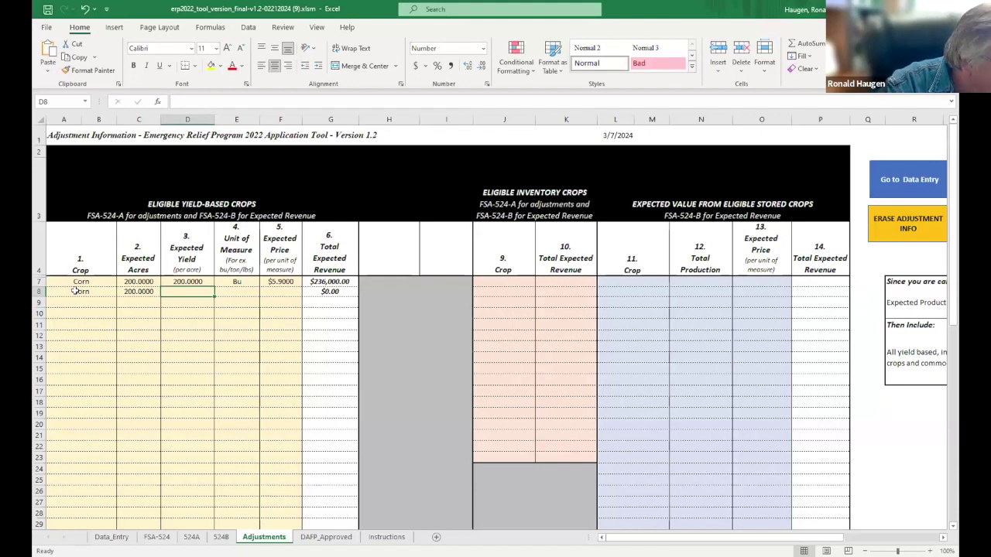
text(180)
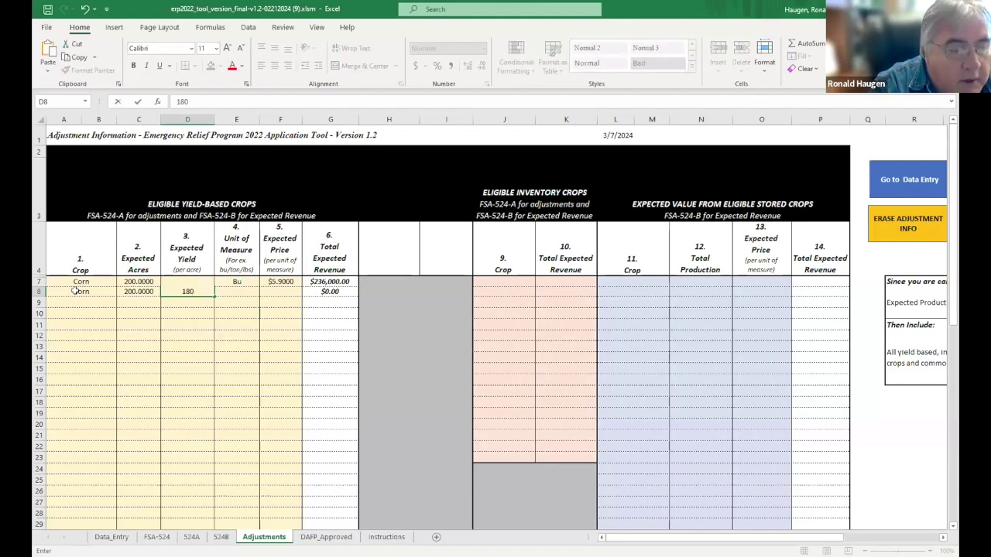
key(Tab)
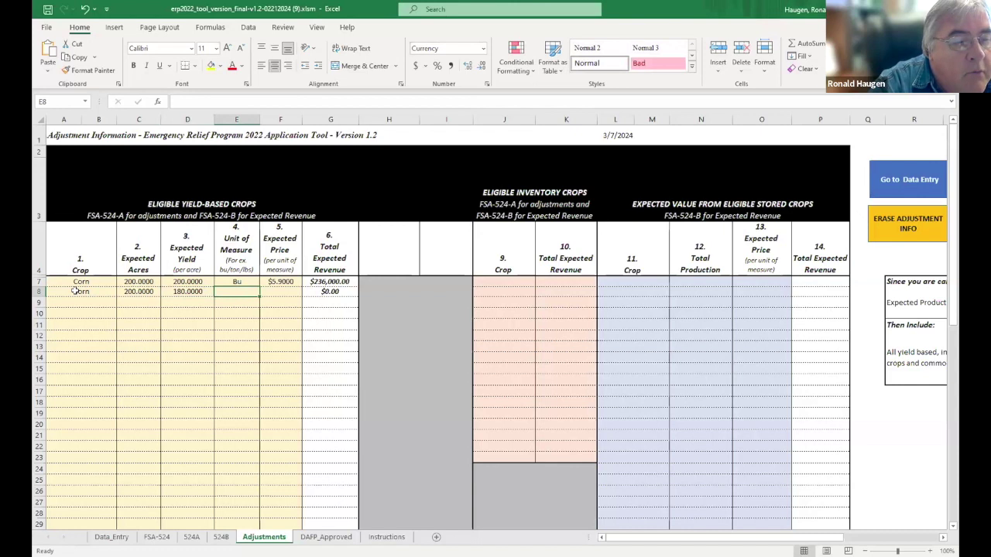
text(Bu)
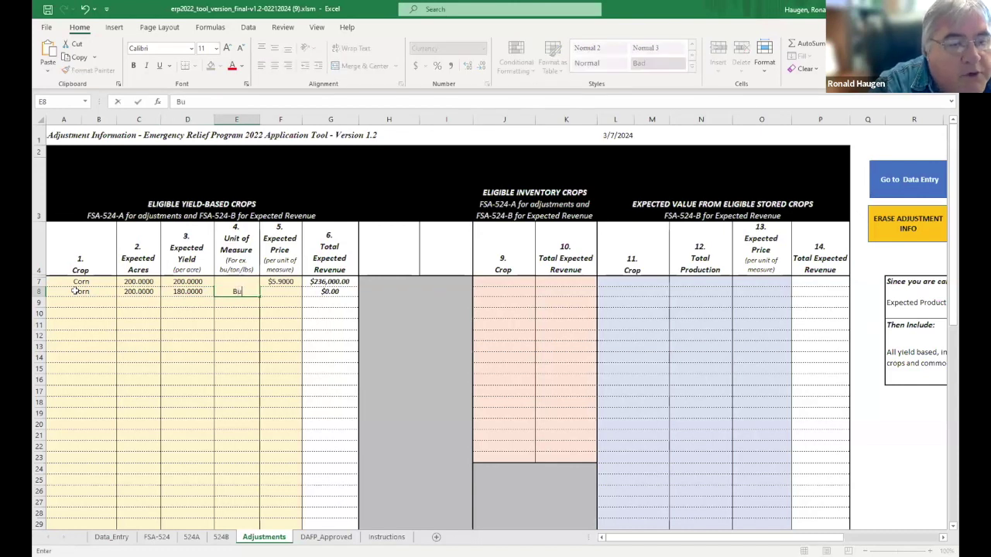
key(Tab)
text(5.9)
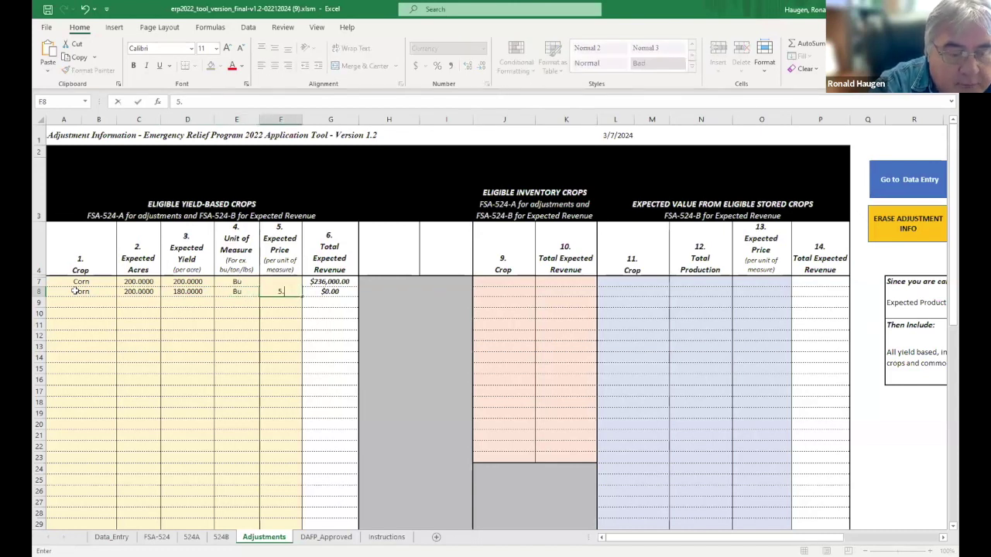
key(Tab)
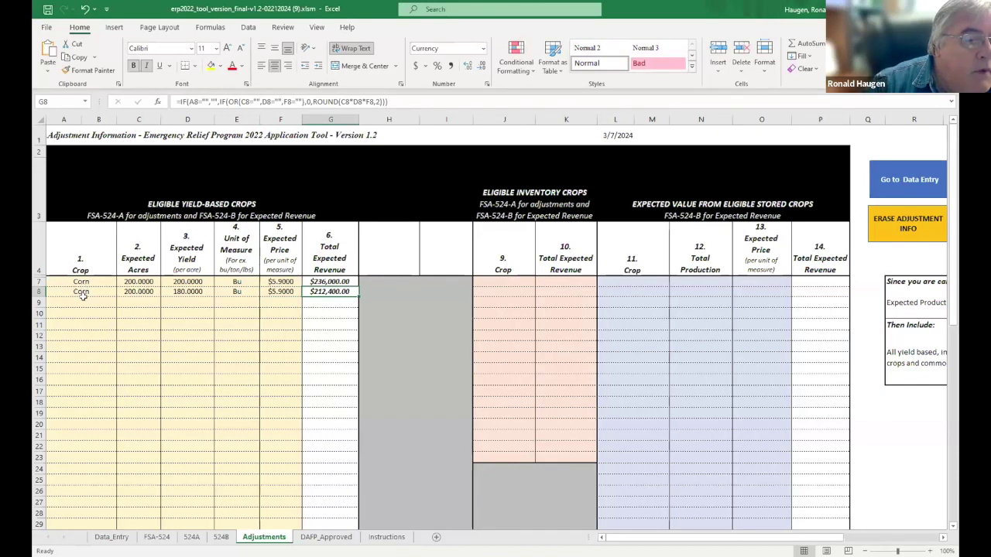
Fill the third yield-based crop row with Soybeans, 200 expected acres, yield 40, unit Bu and expected price 14.33.
click(83, 300)
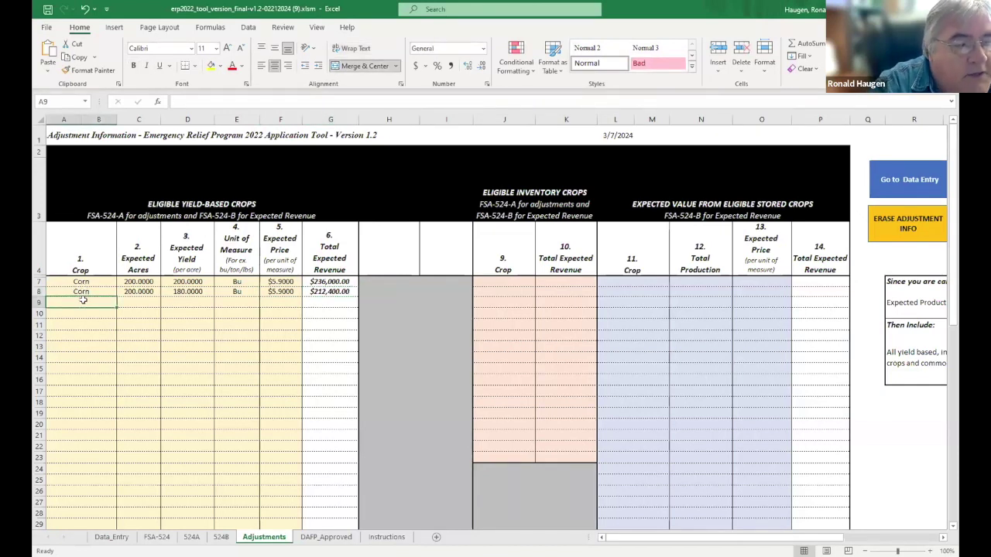
text(So)
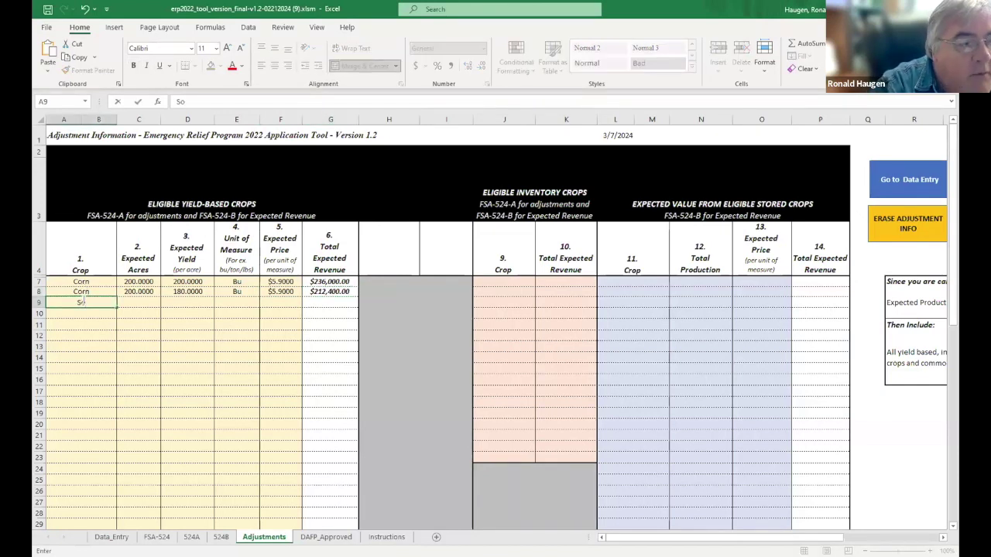
text(yt)
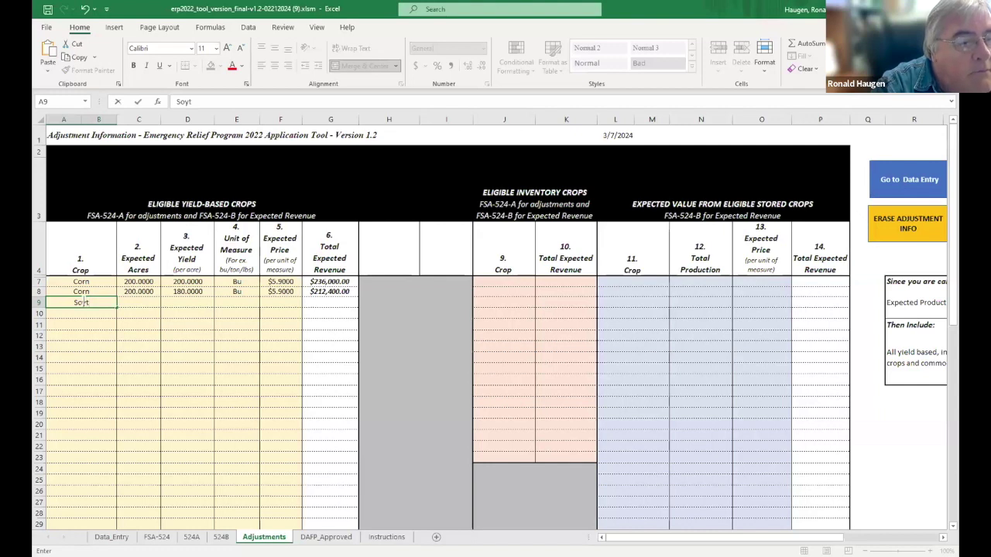
key(BackSpace)
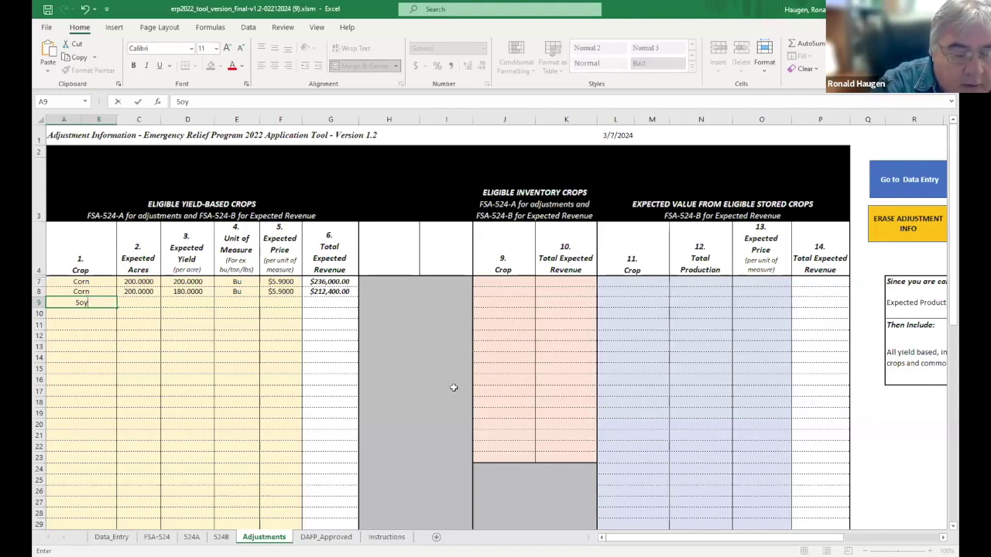
text(beans)
key(Tab)
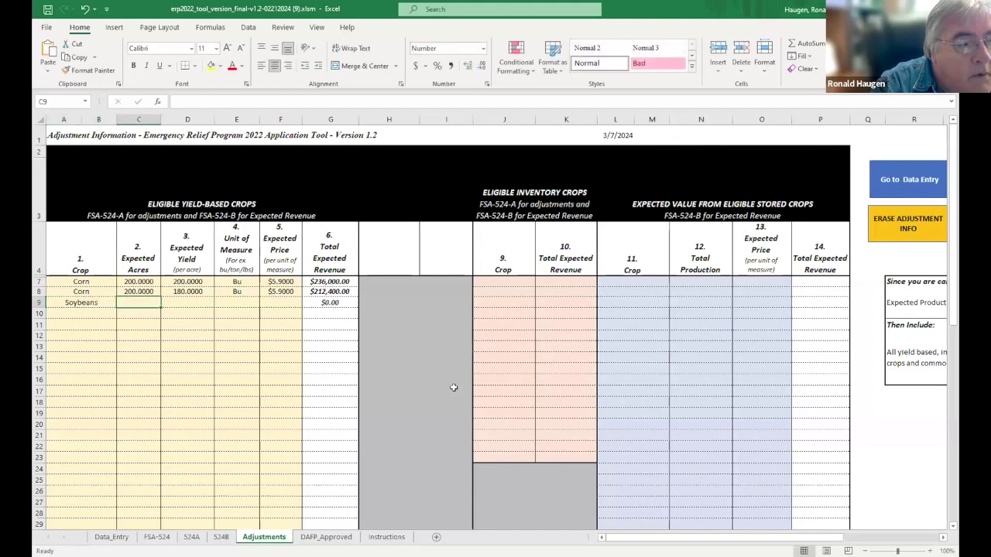
text(200)
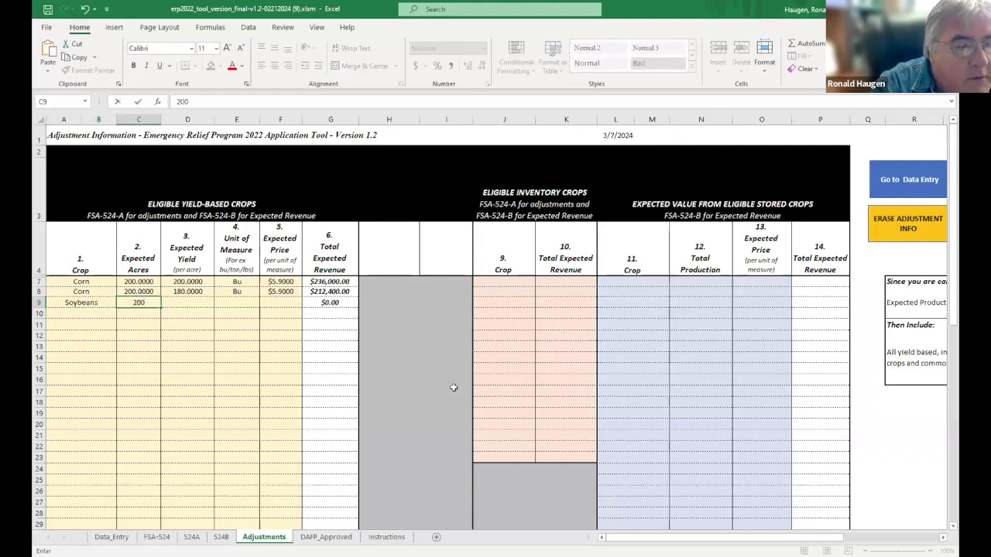
key(Tab)
text(40)
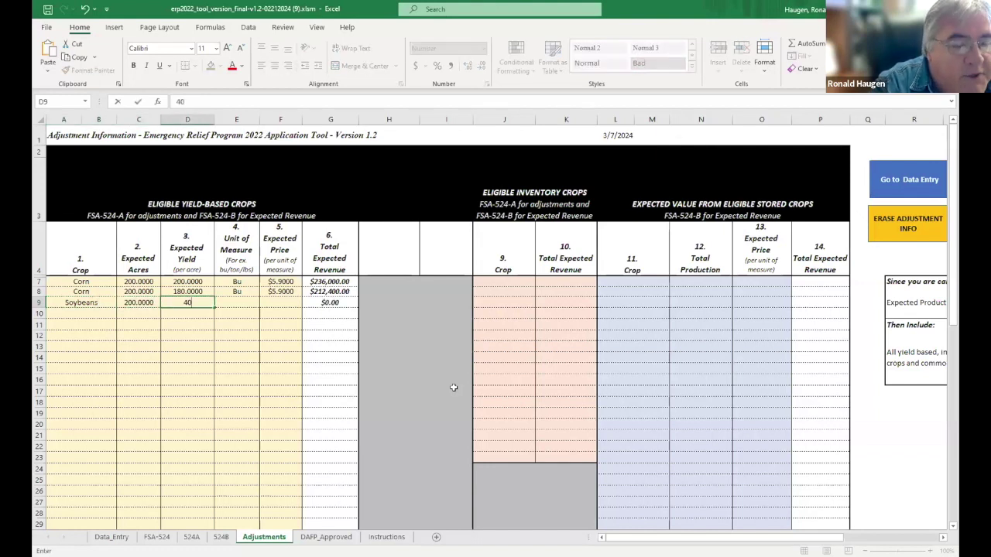
key(Tab)
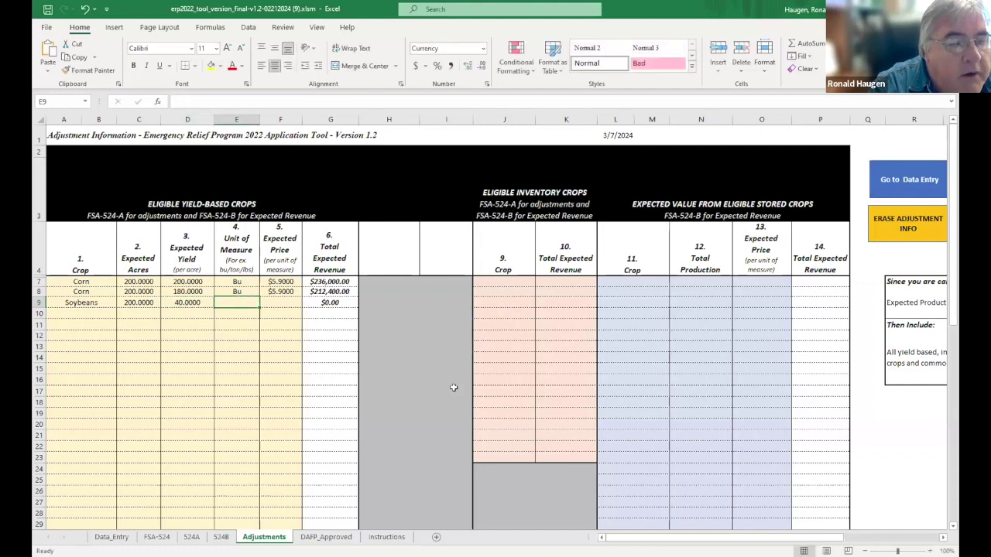
text(Bu)
key(Tab)
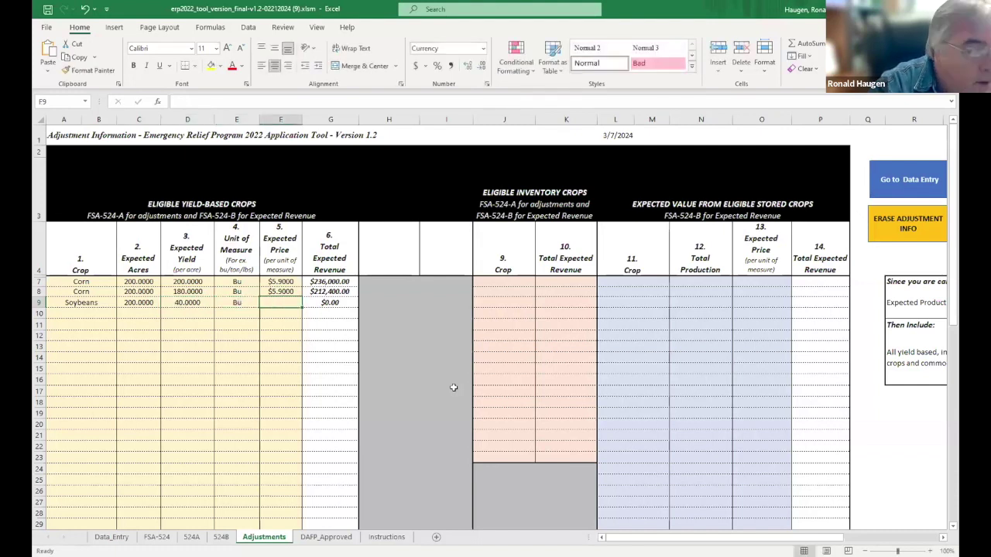
text(14.)
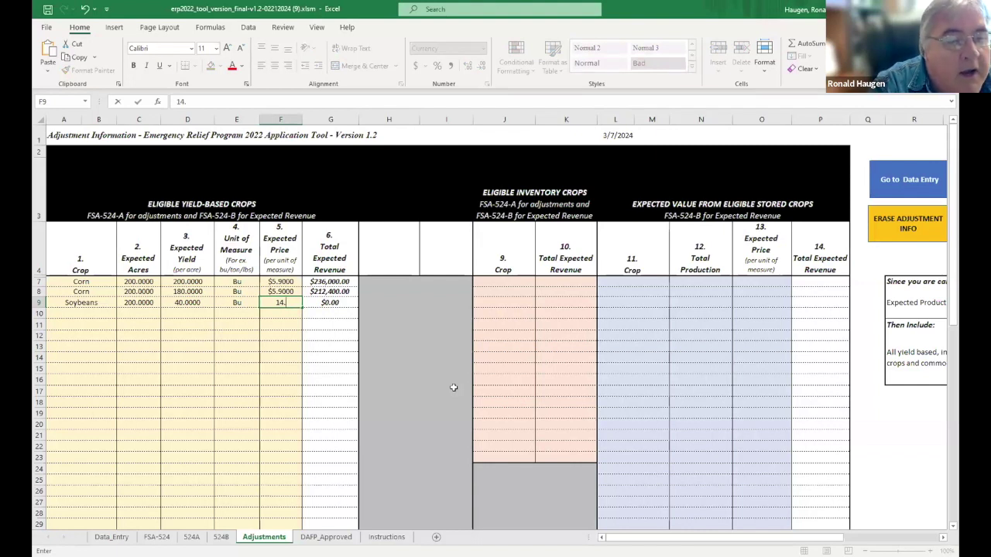
text(33)
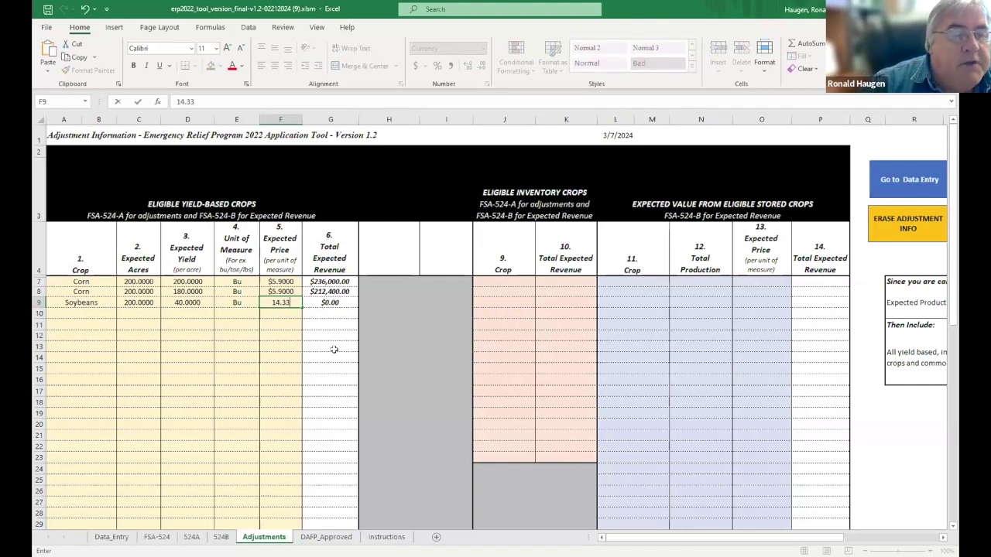
click(242, 314)
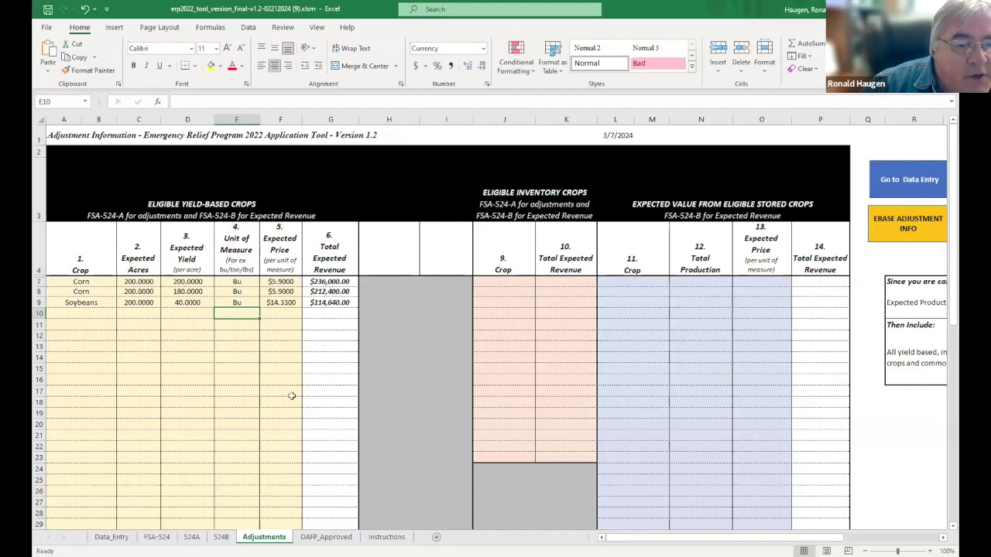
On the Data_Entry sheet, enter 322600 as the line 17 actual revenue from sales of eligible crops, using the assembly2.xlsx total.
click(111, 537)
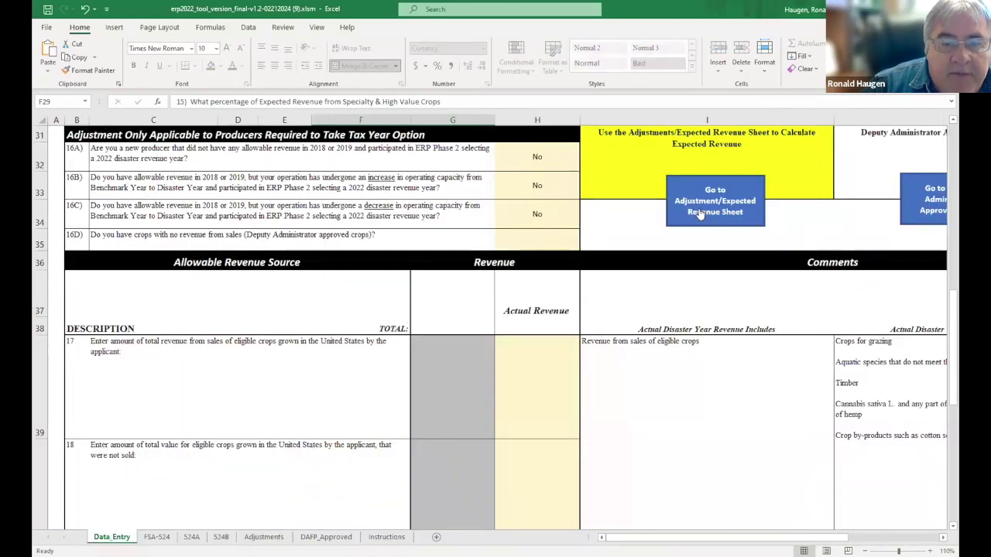
scroll(320, 288, down, 1)
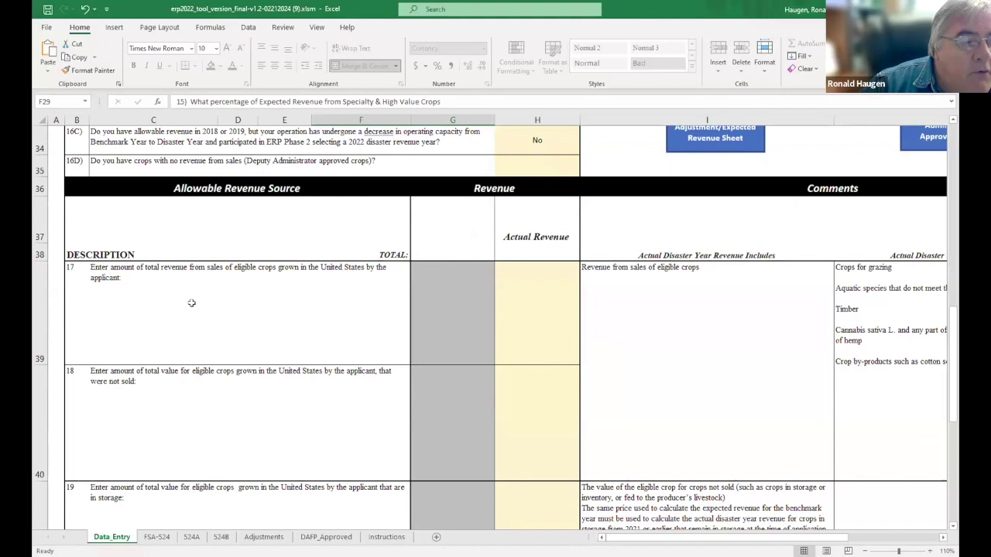
click(533, 302)
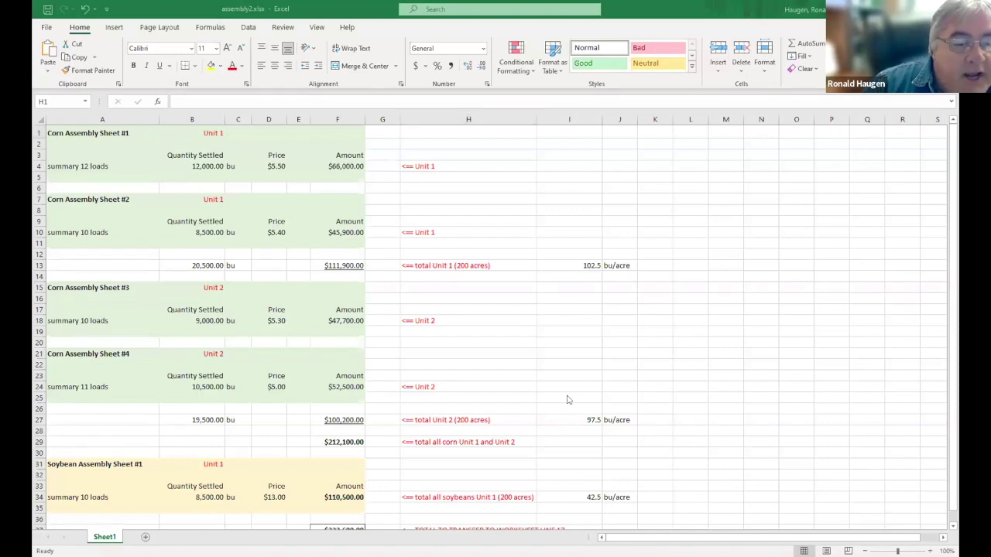
scroll(566, 400, down, 1)
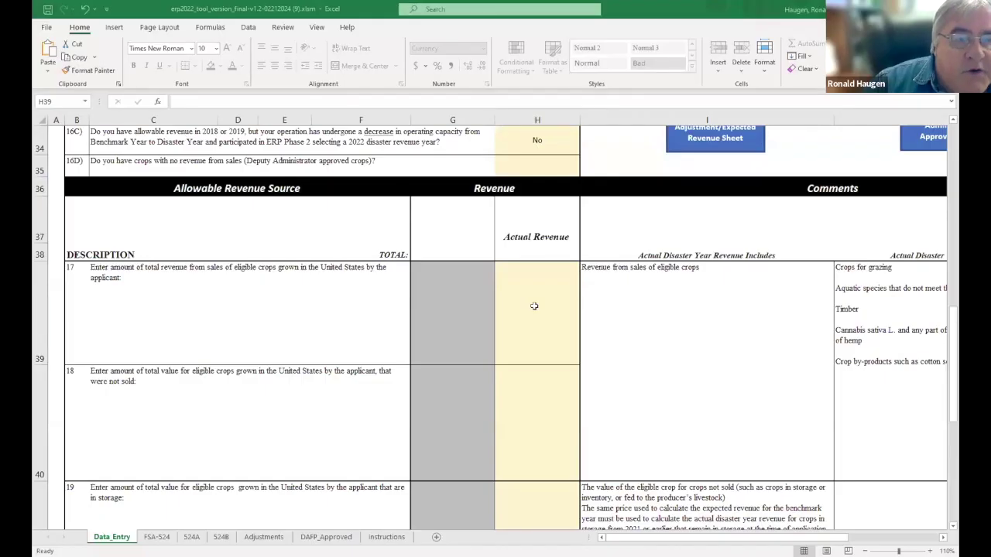
click(533, 305)
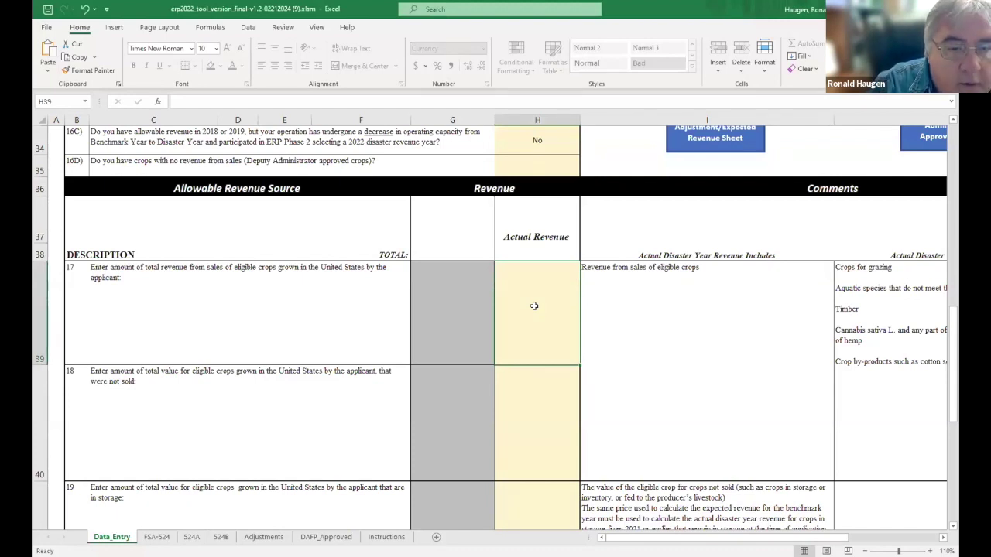
text(322600)
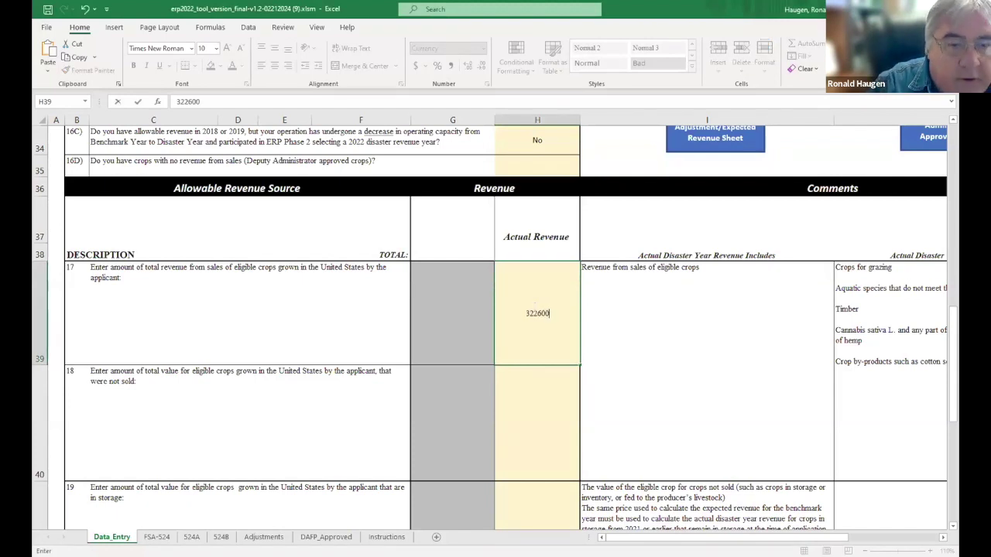
click(352, 322)
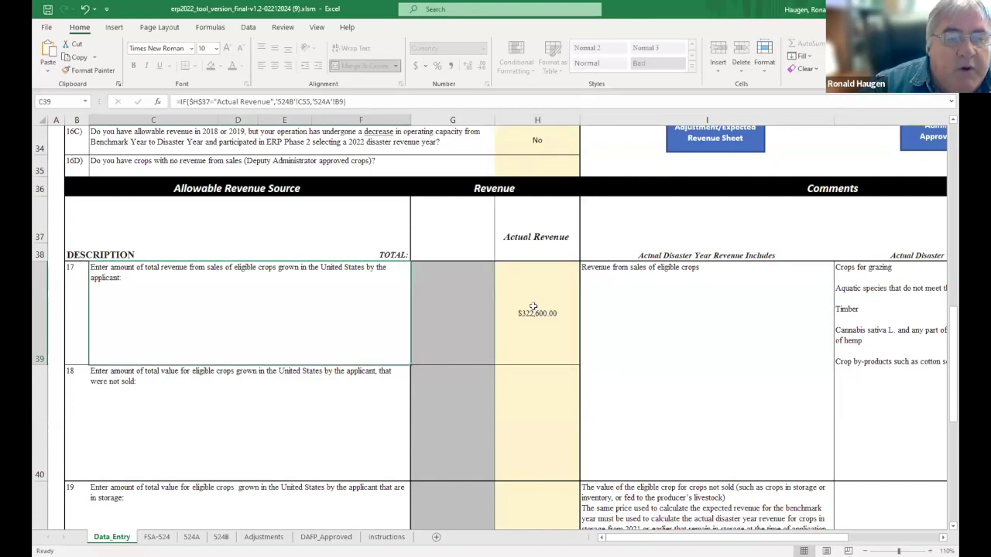
Enter 0 as the line 18 actual revenue for eligible crops that were not sold.
scroll(524, 313, down, 1)
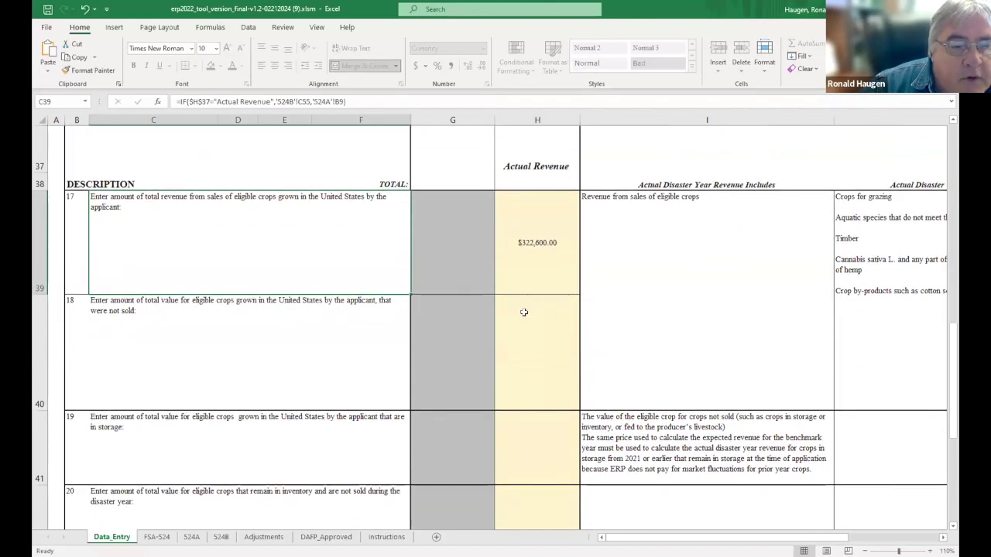
click(362, 356)
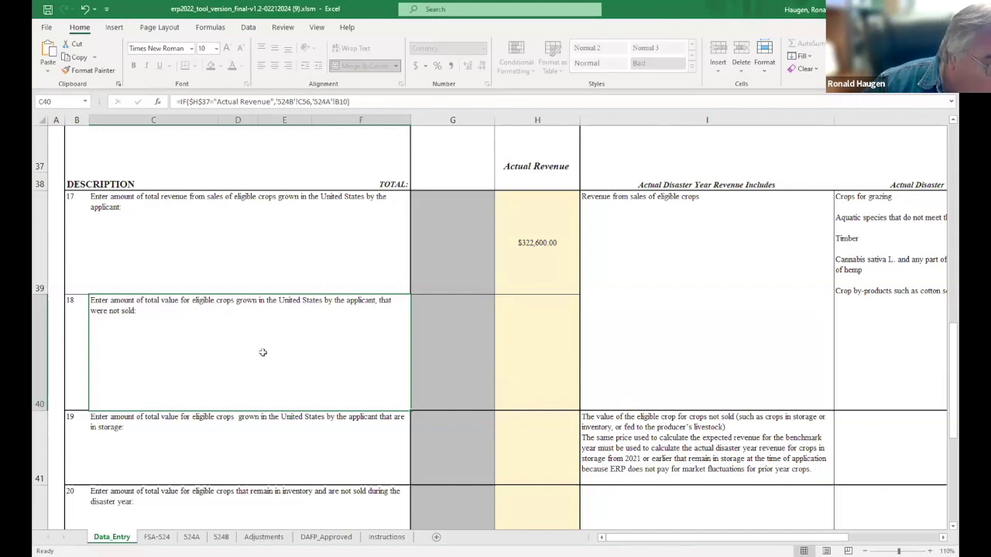
click(532, 343)
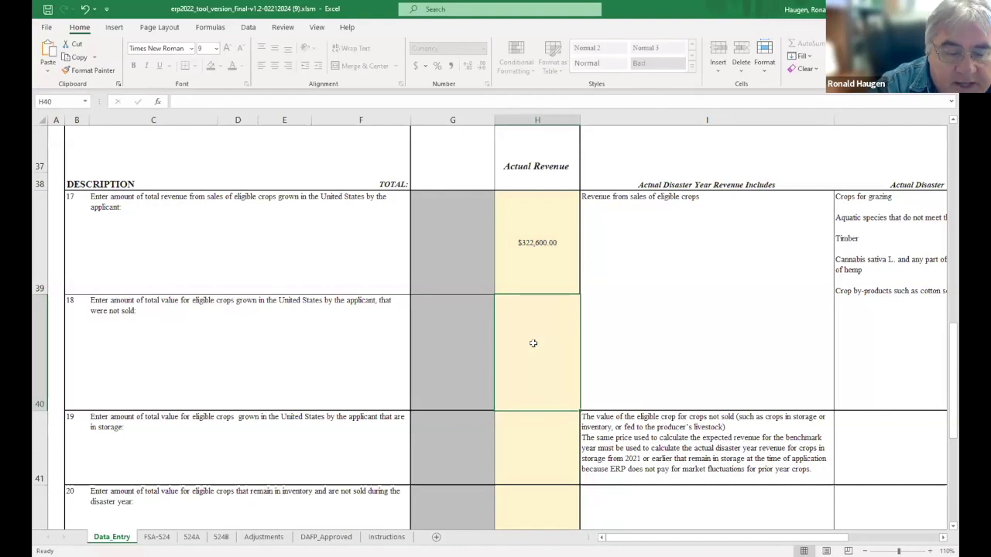
text(0)
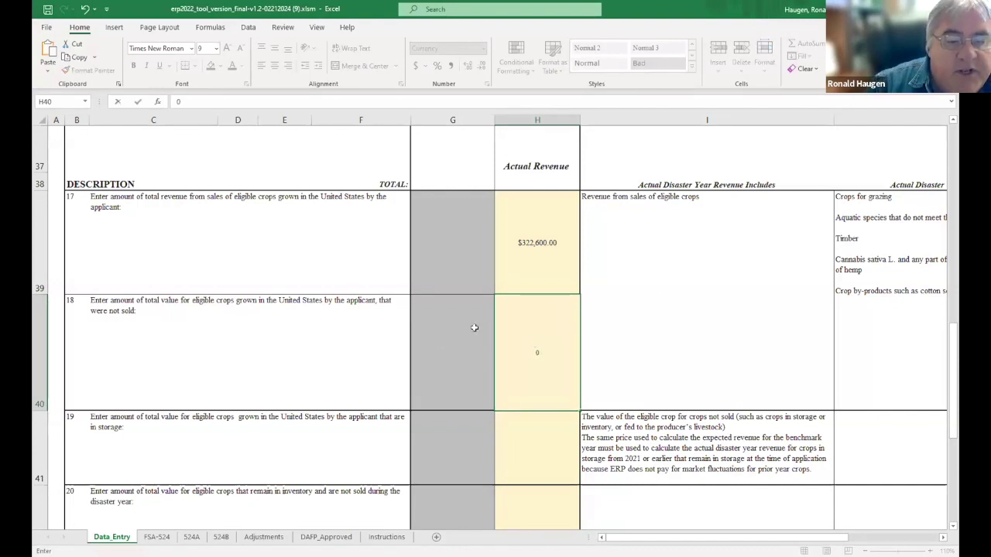
click(350, 358)
Enter 0 as the line 19 actual revenue for eligible crops that are in storage.
scroll(359, 397, down, 1)
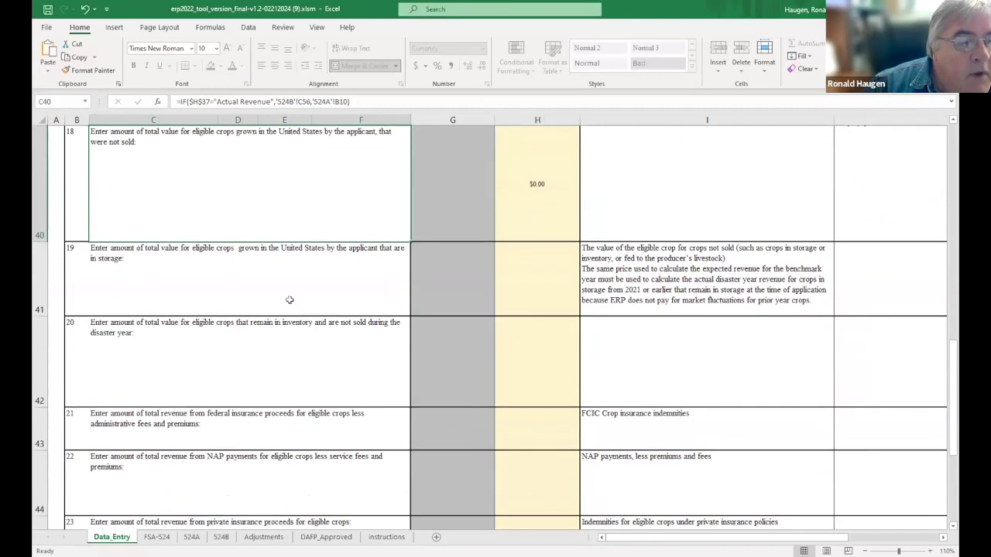
click(289, 299)
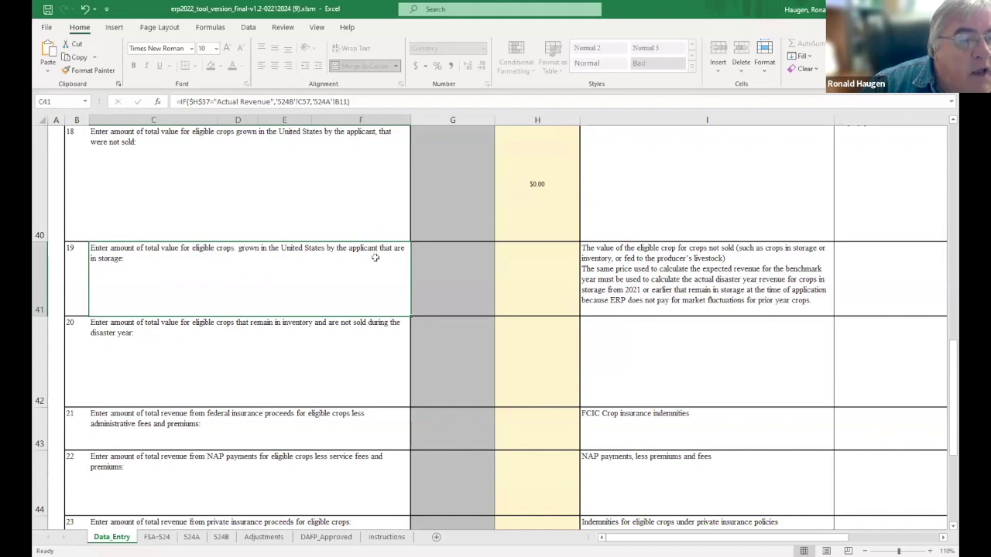
click(546, 280)
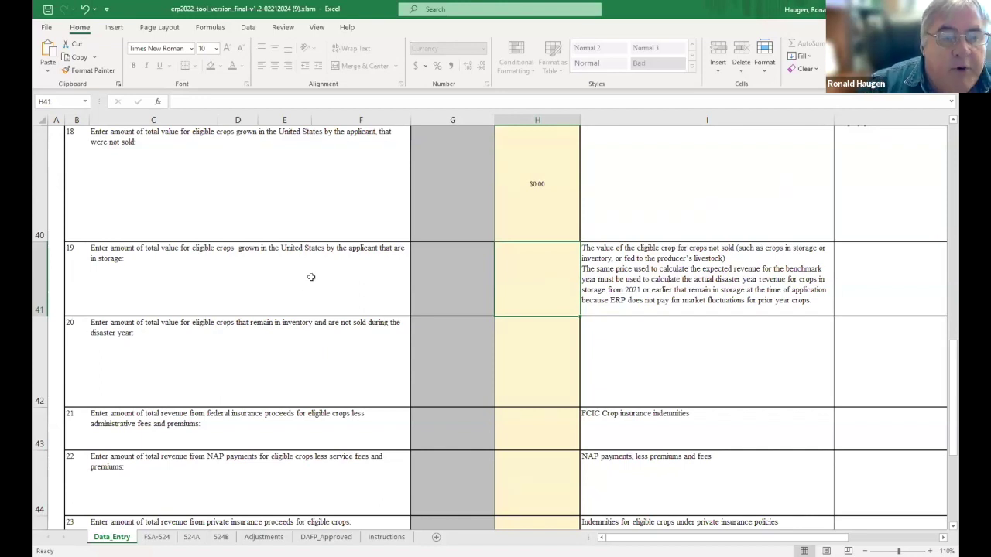
scroll(309, 278, up, 1)
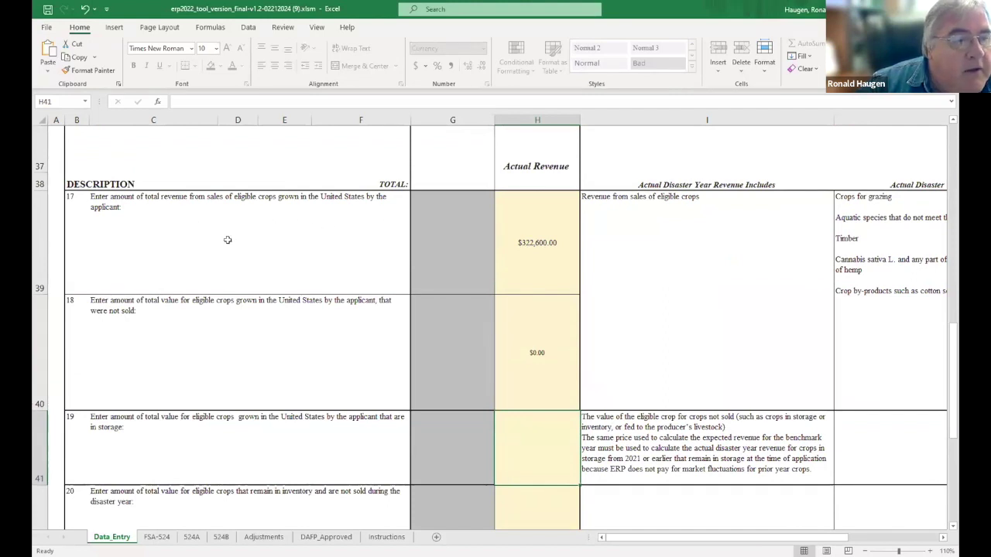
scroll(521, 240, down, 1)
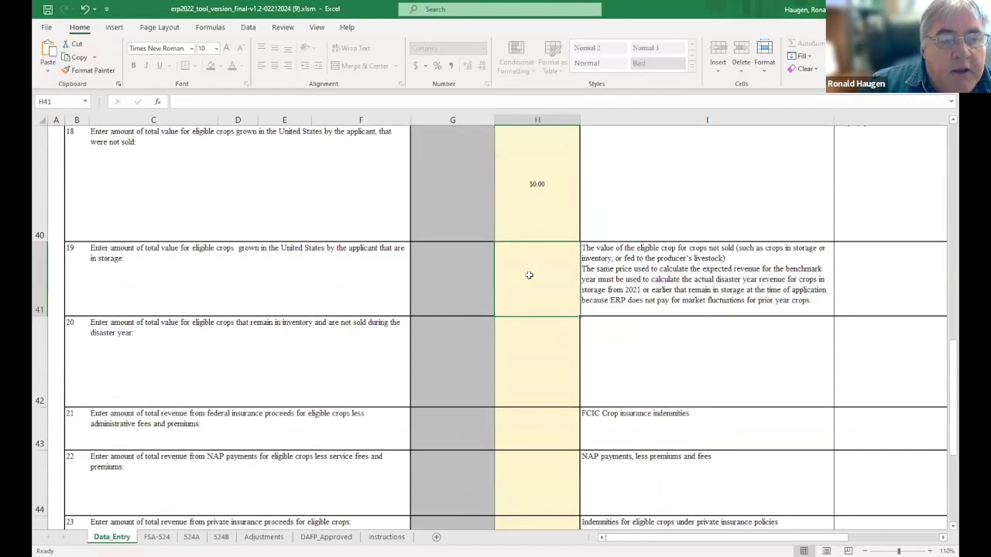
key(ctrl+v)
click(353, 286)
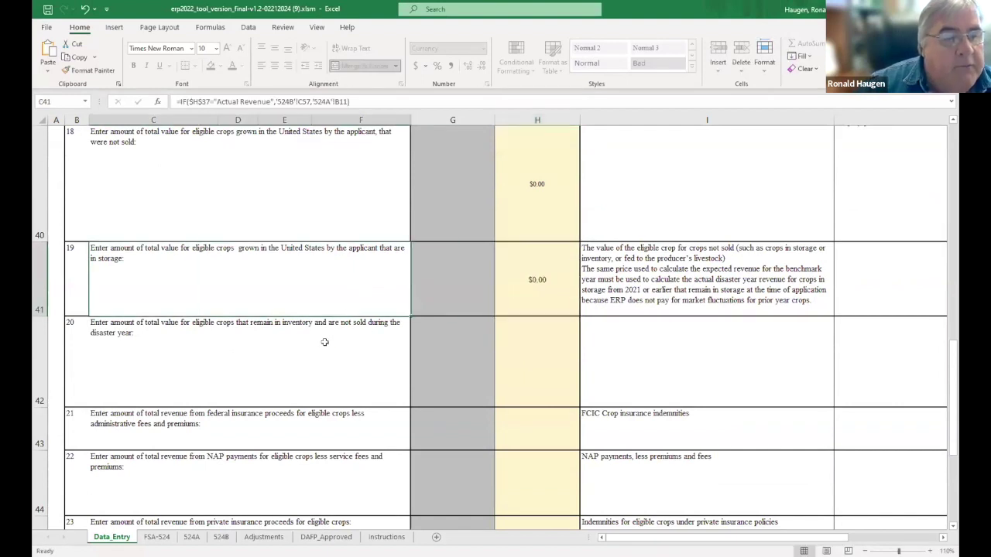
Enter 0 as the line 20 actual revenue for eligible crops remaining in inventory and not sold during the disaster year.
click(321, 351)
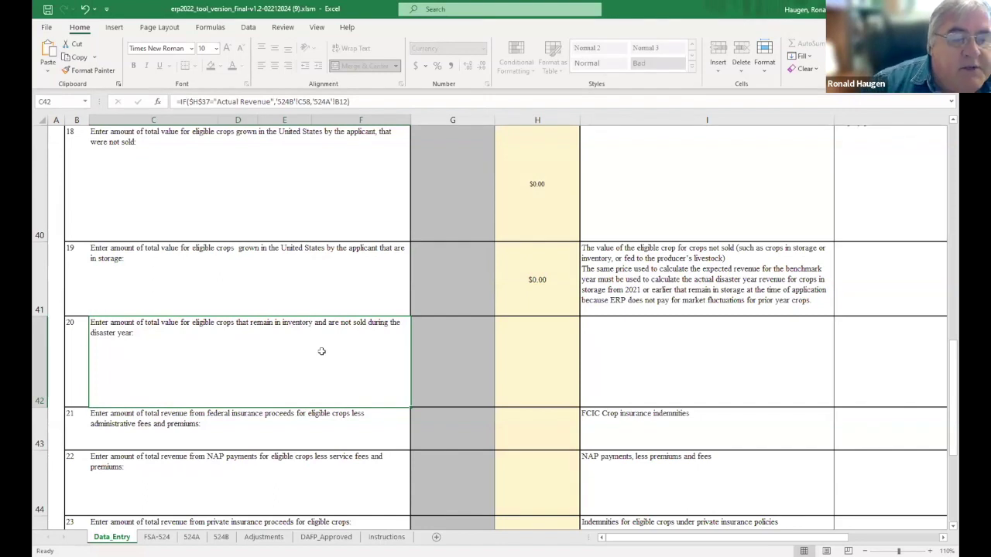
click(526, 364)
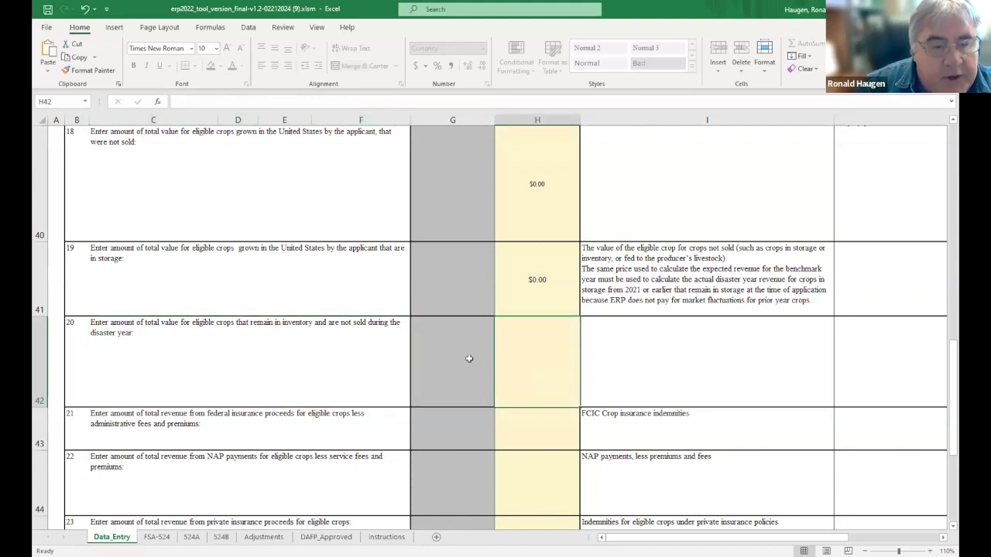
double_click(544, 357)
text(0)
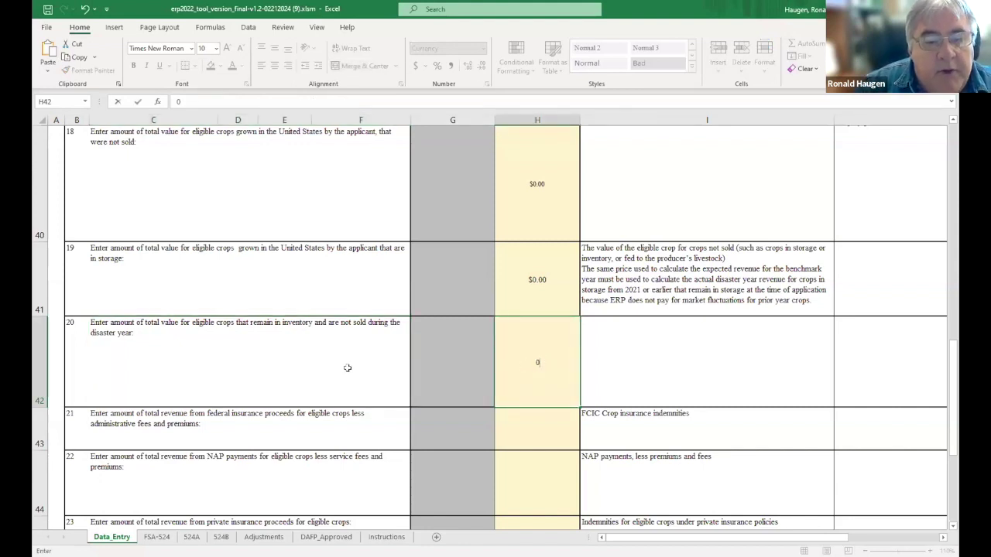
click(338, 367)
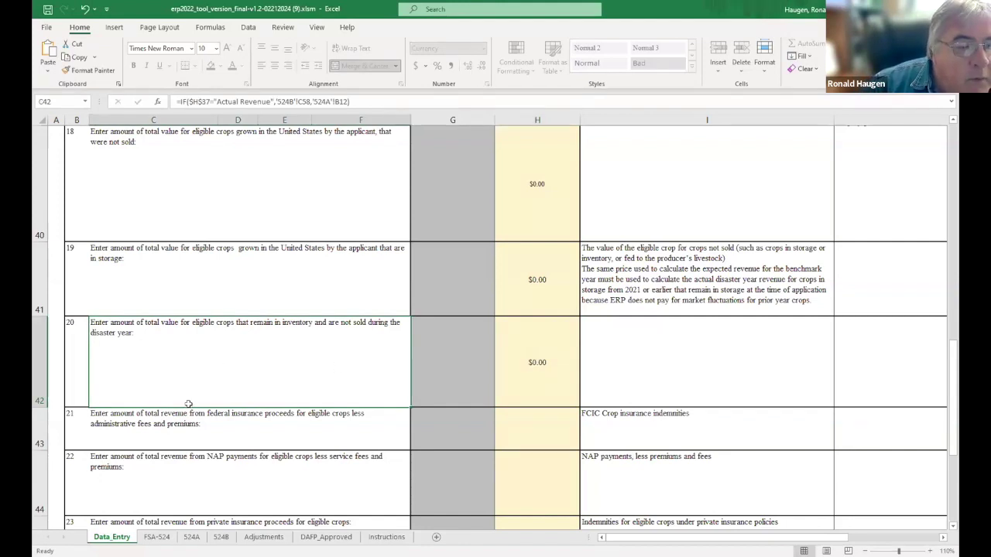
Enter 40000 as the line 21 actual revenue from federal insurance proceeds less administrative fees and premiums.
scroll(188, 403, down, 1)
scroll(195, 372, up, 1)
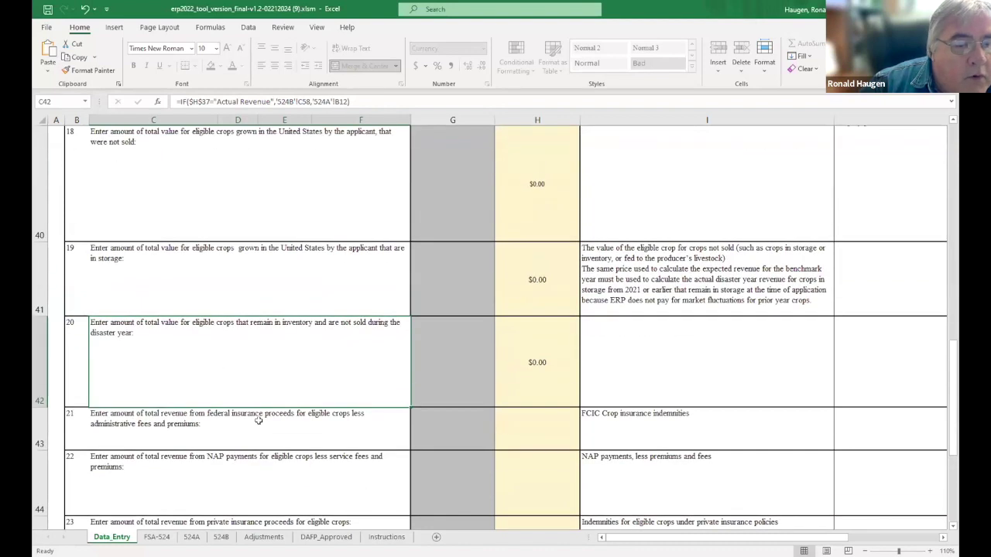
mouse_move(955, 369)
mouse_down()
mouse_move(955, 381)
mouse_move(954, 366)
mouse_up()
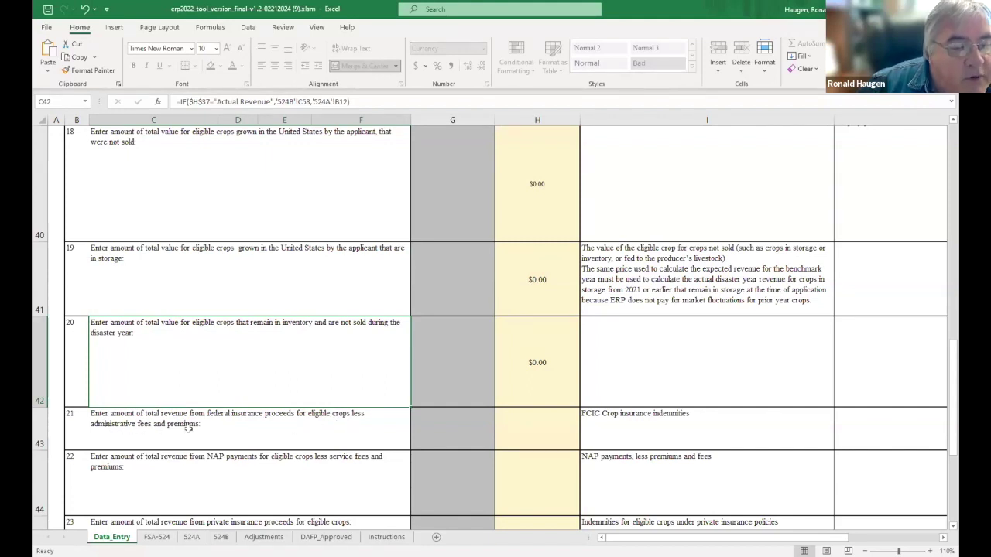
click(518, 427)
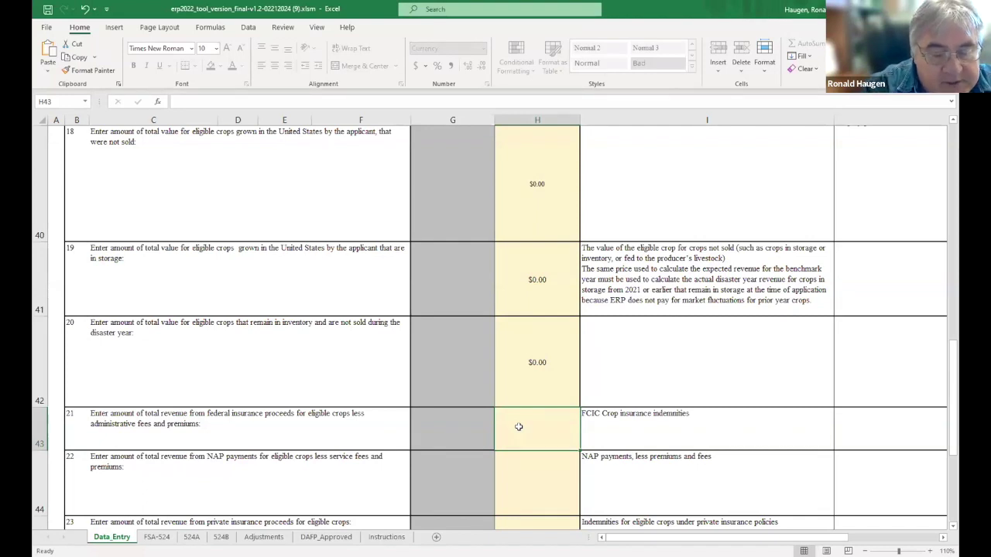
text(40000)
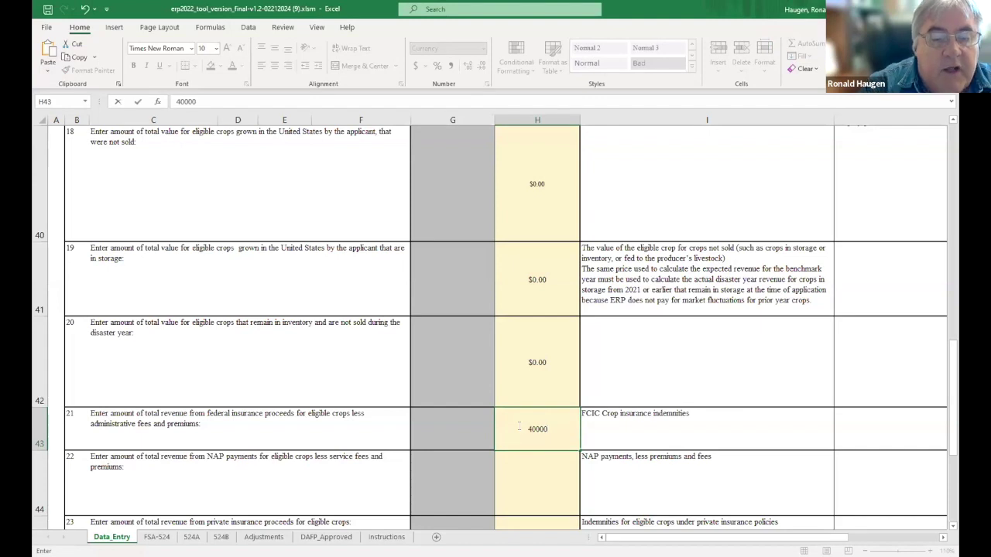
right_click(520, 426)
key(Escape)
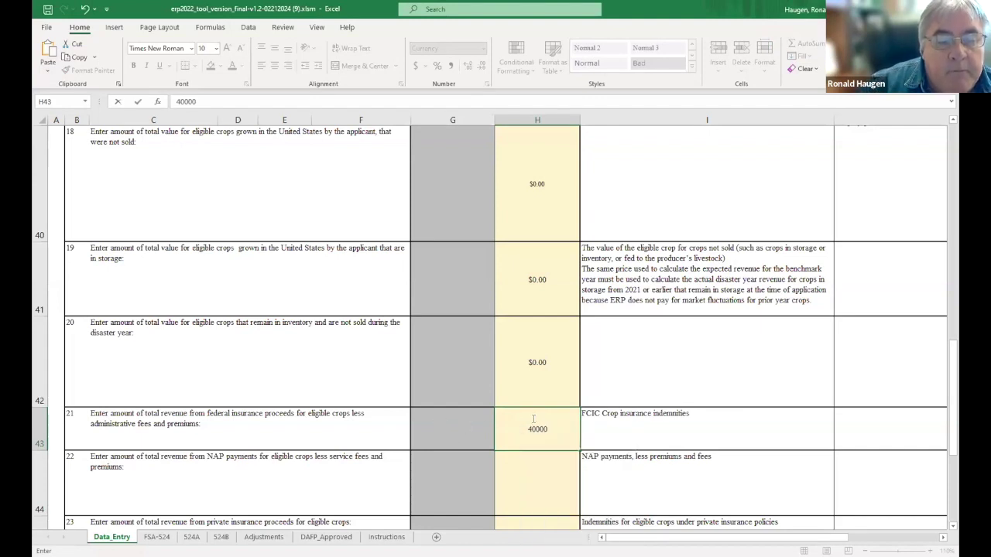
click(531, 455)
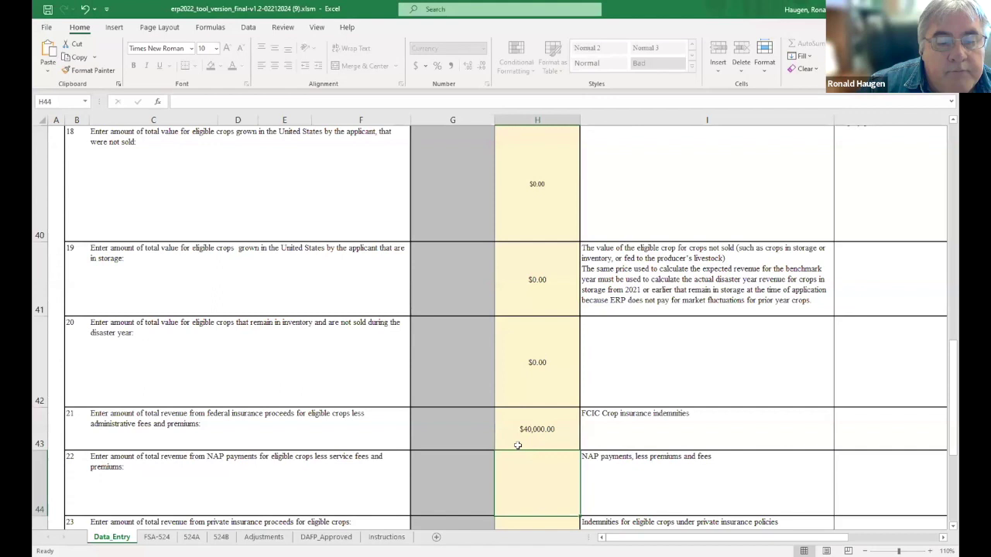
Enter 0 as the actual revenue for both NAP payments on line 22 and private insurance proceeds on line 23.
scroll(516, 441, down, 1)
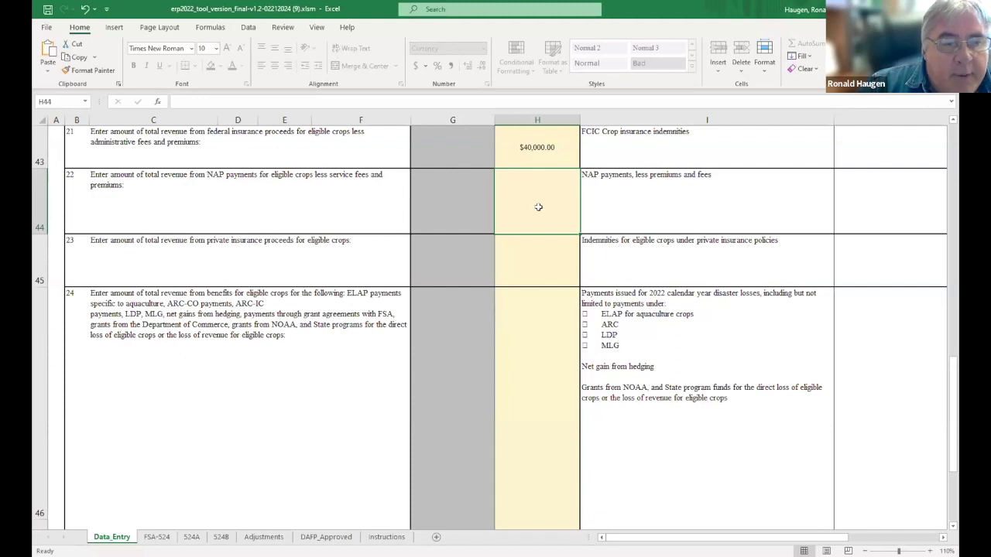
text(0)
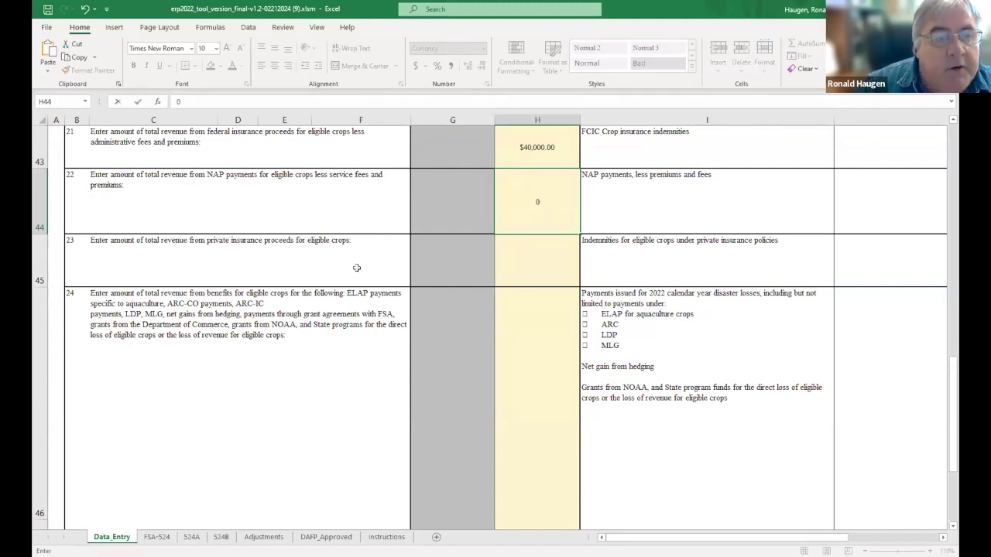
click(312, 264)
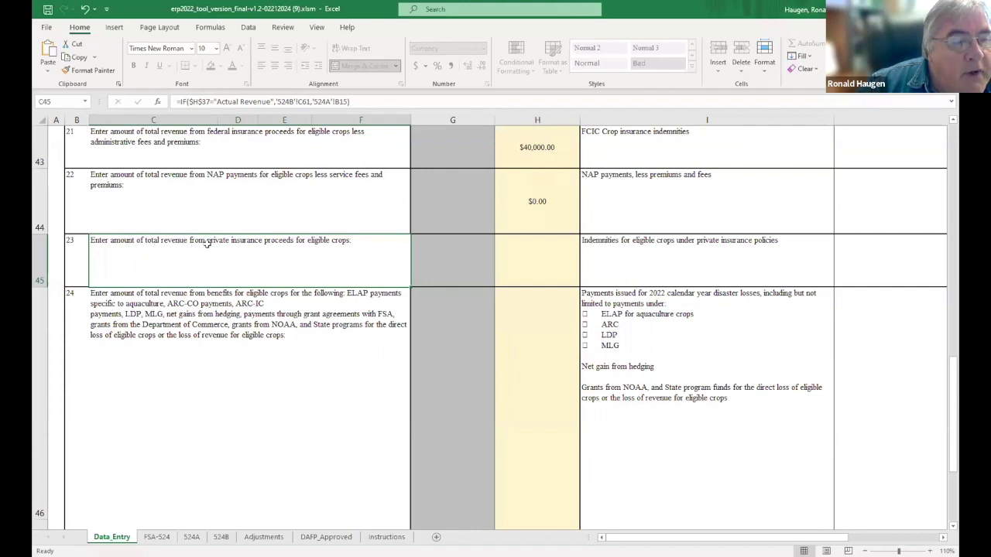
click(503, 258)
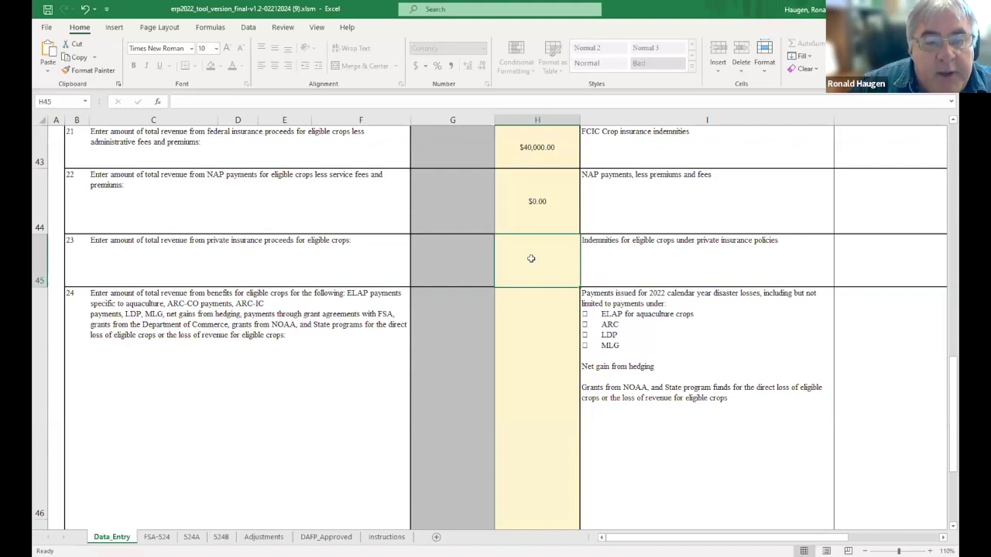
text(0)
click(376, 259)
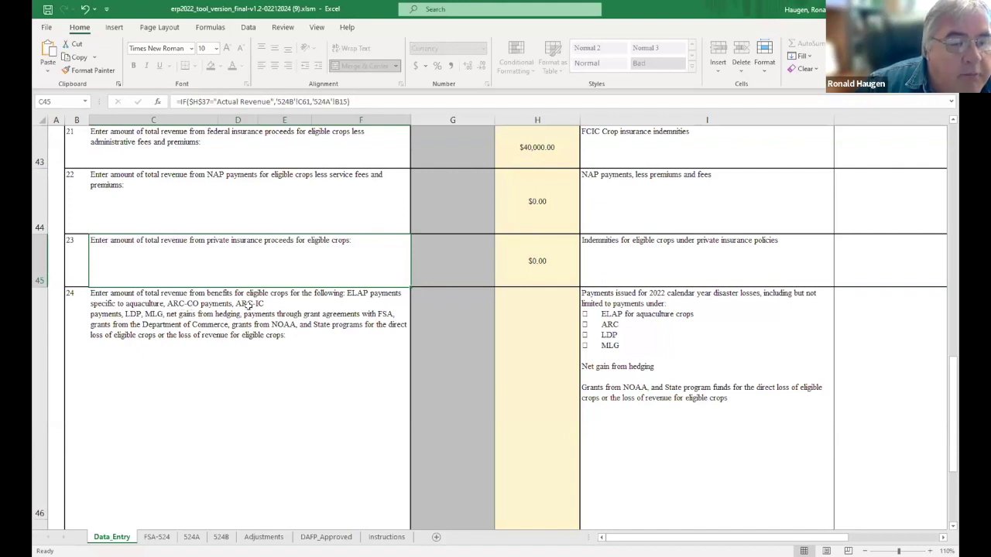
Enter 0 as the line 24 actual revenue from ELAP, ARC, LDP, MLG, hedging and grant benefits for eligible crops.
click(541, 372)
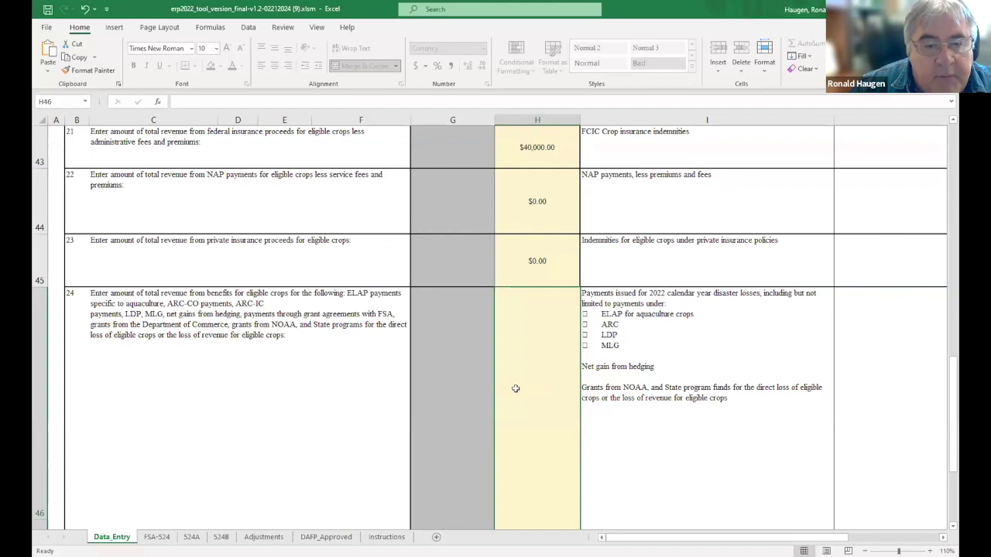
text(0)
click(319, 413)
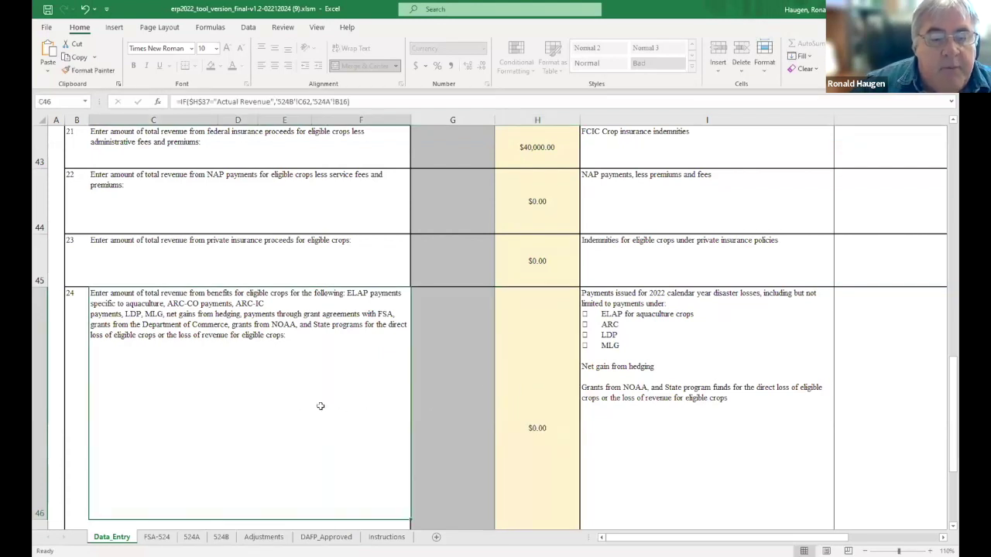
scroll(322, 404, down, 2)
scroll(322, 400, up, 2)
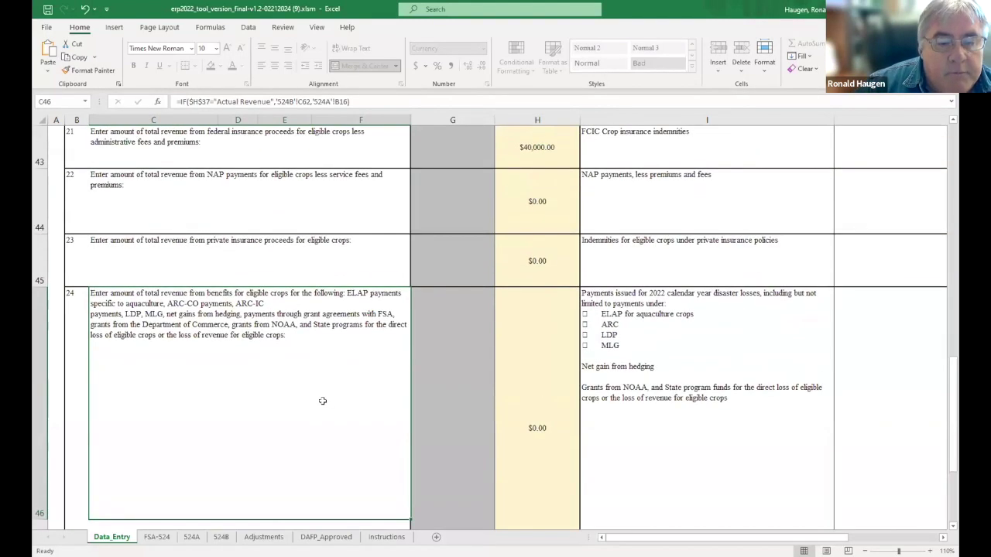
Open the FSA-524 application form and review its producer agreement, producer information and 2022 disaster year revenue certification.
scroll(322, 400, up, 8)
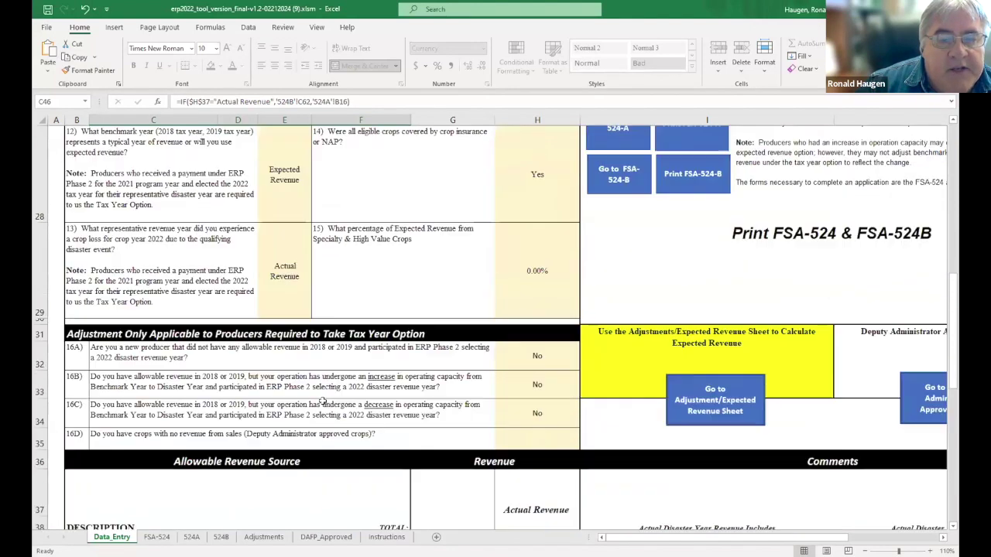
scroll(322, 400, down, 5)
scroll(322, 400, down, 5)
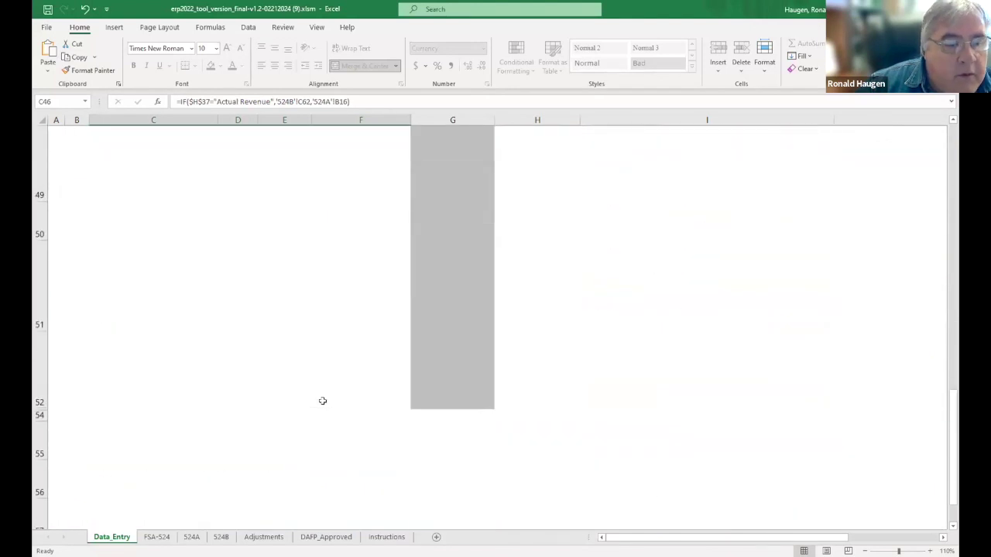
scroll(322, 400, up, 3)
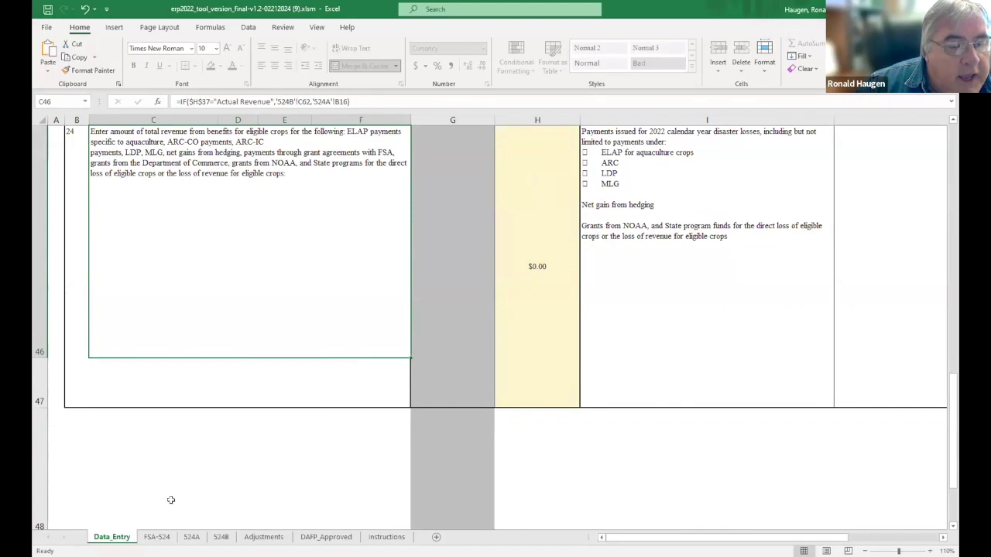
click(157, 538)
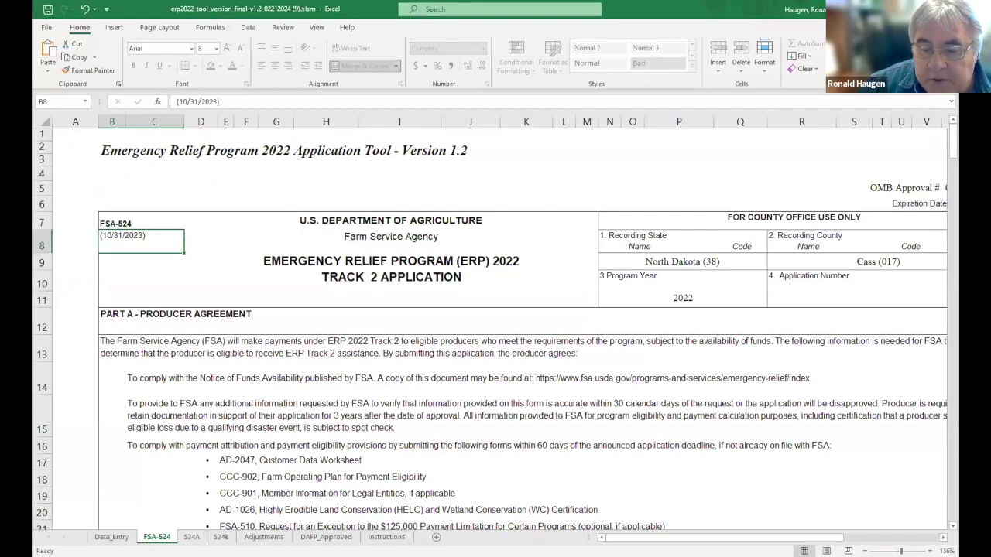
ctrl+scroll(434, 397, down, 3)
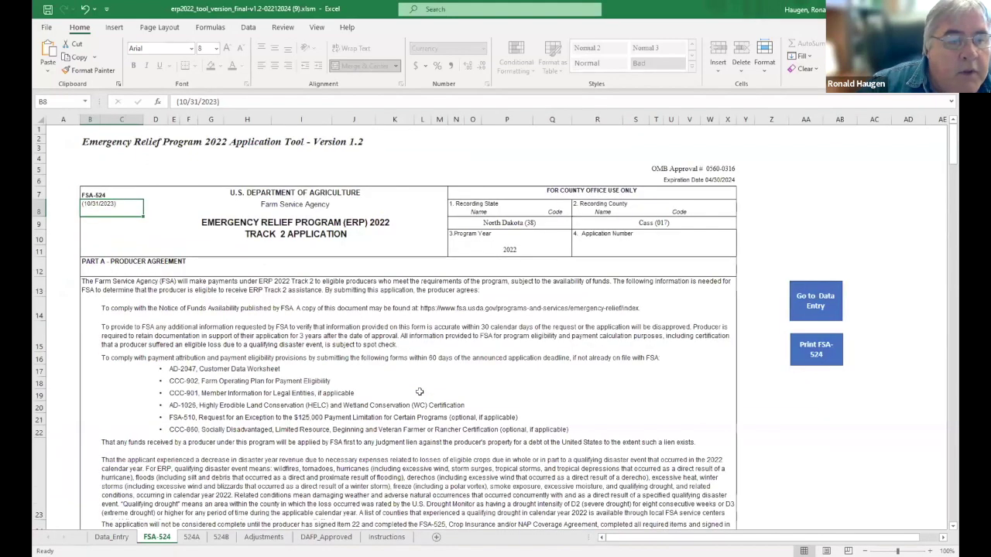
scroll(344, 276, down, 5)
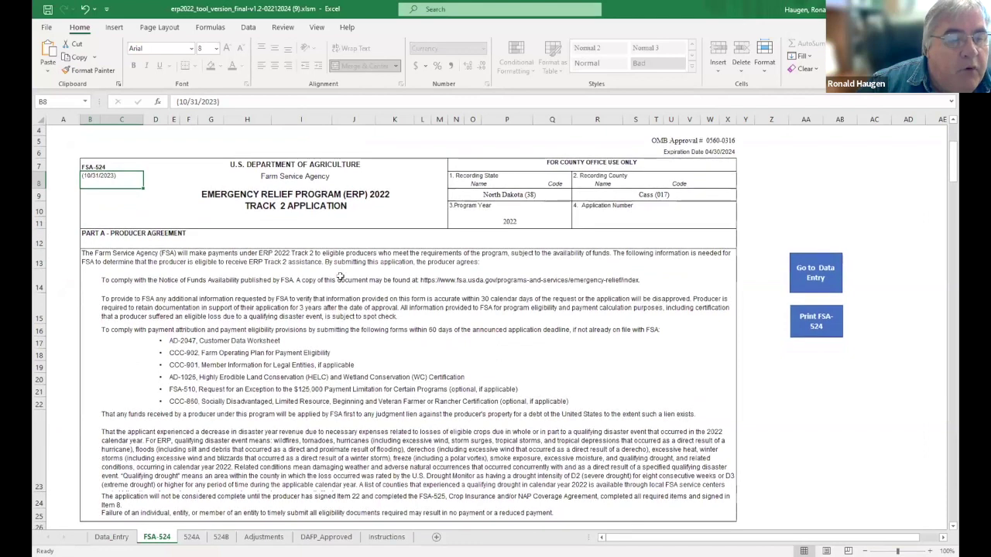
scroll(340, 276, down, 3)
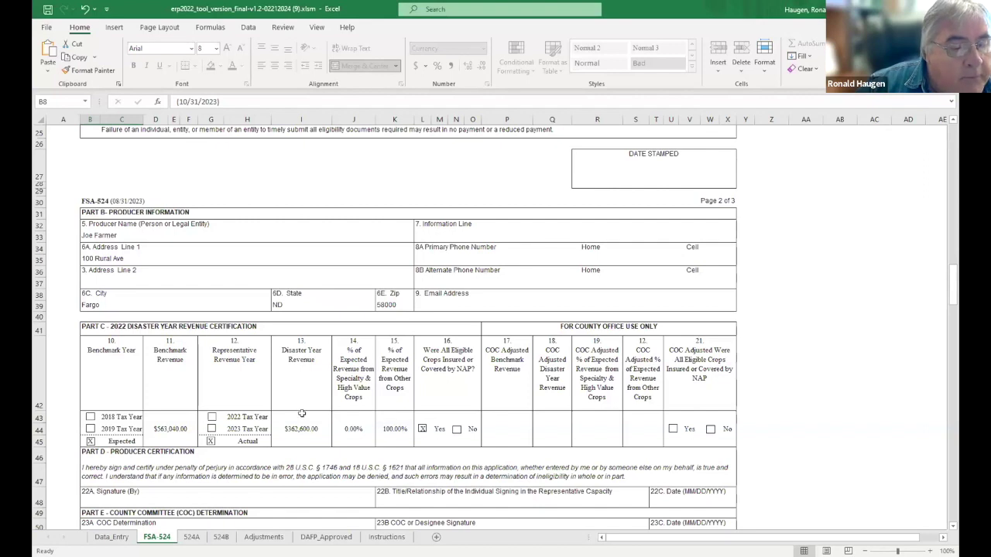
scroll(233, 431, down, 1)
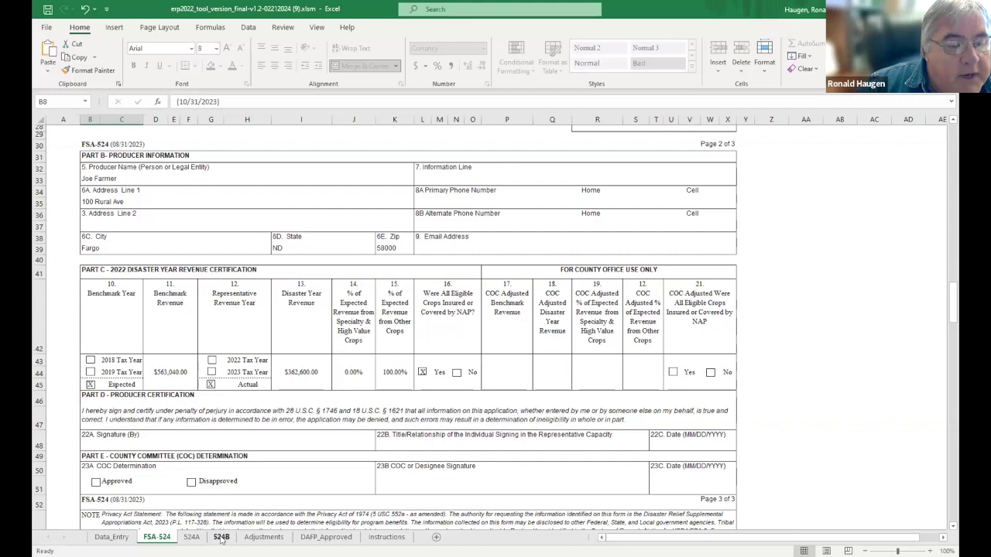
Review the 524B worksheet's expected benchmark revenue in Section A and actual disaster year revenue in Section B.
click(221, 537)
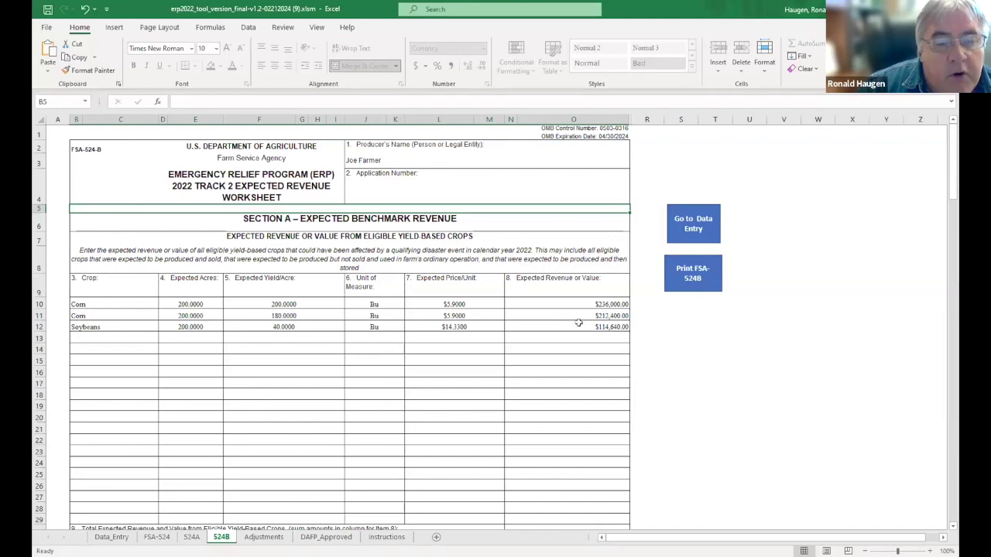
scroll(581, 310, down, 2)
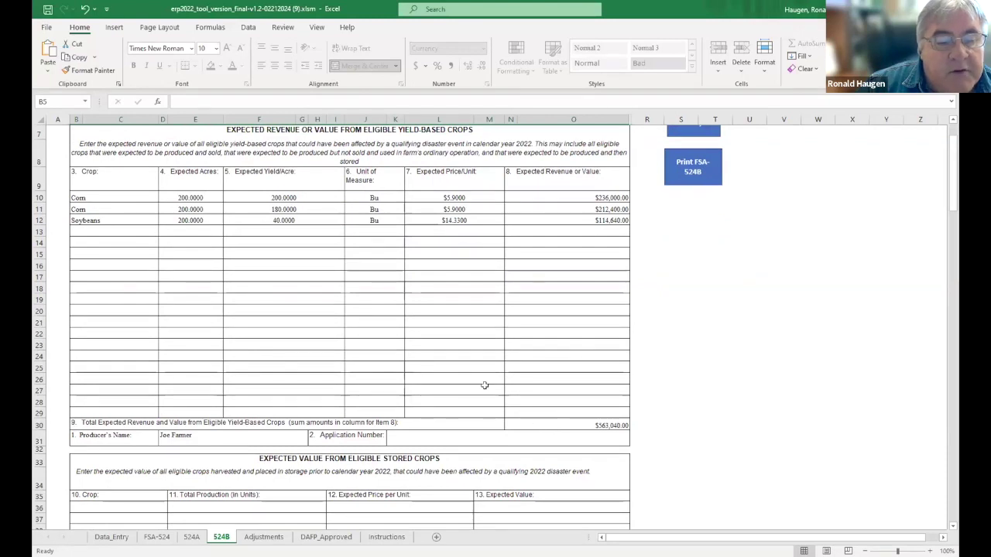
scroll(374, 359, down, 5)
scroll(373, 358, down, 5)
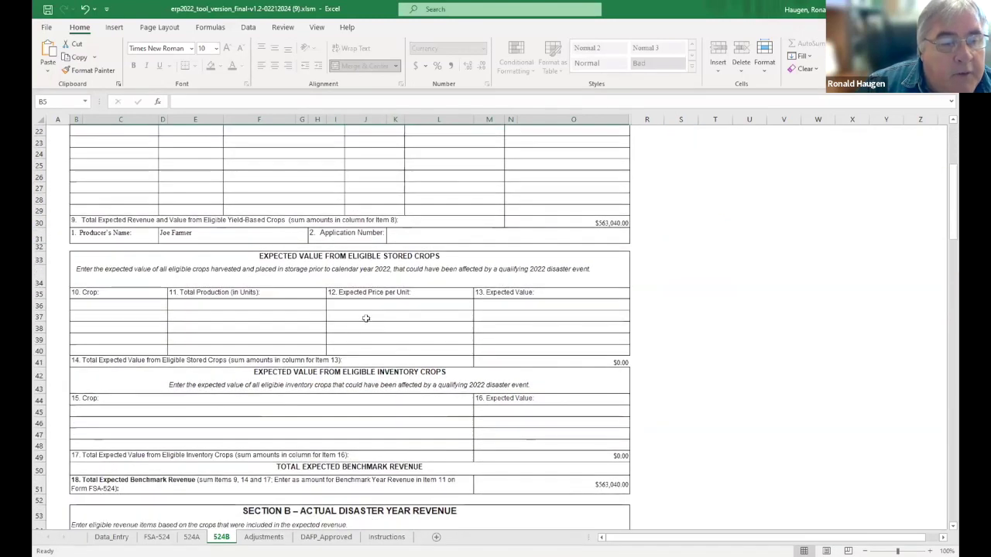
scroll(364, 313, down, 1)
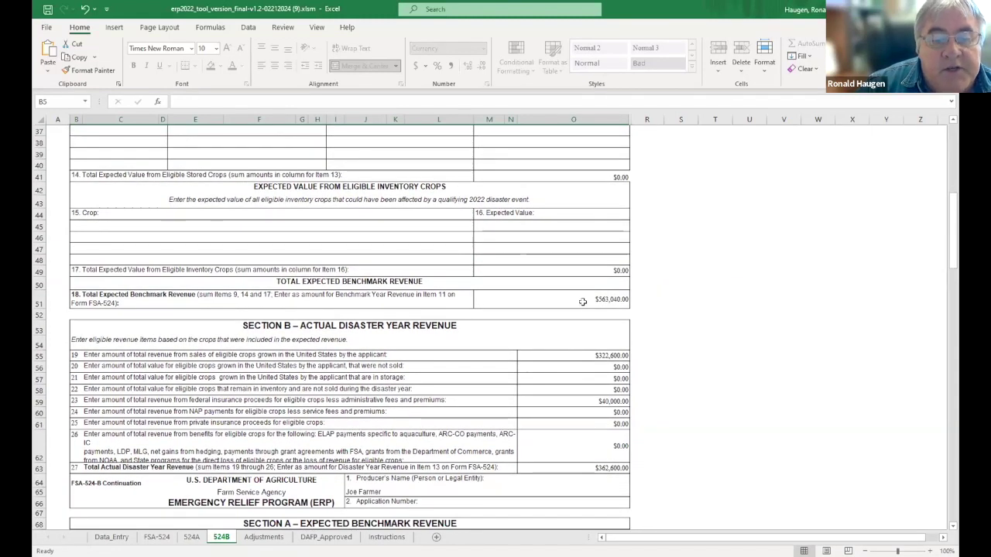
scroll(557, 317, down, 1)
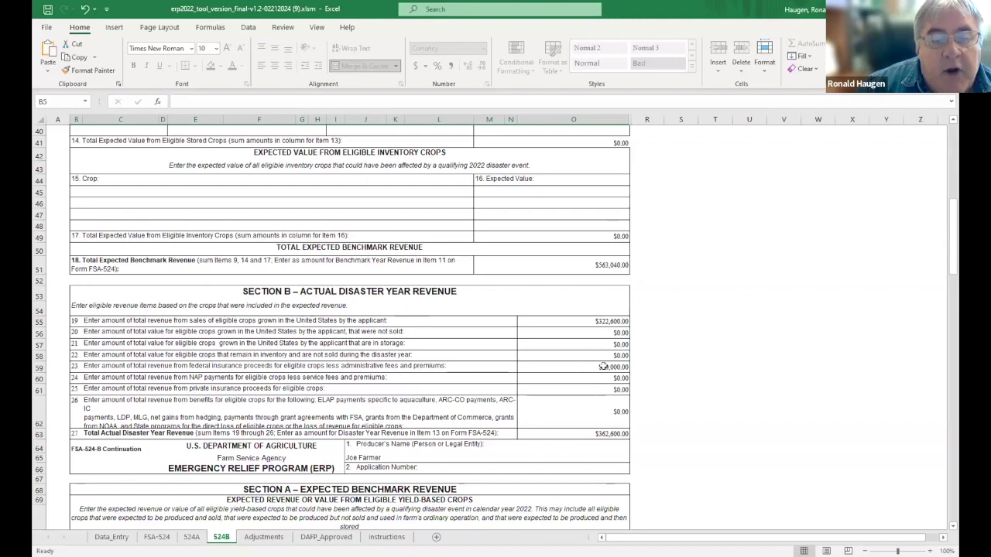
scroll(582, 371, down, 1)
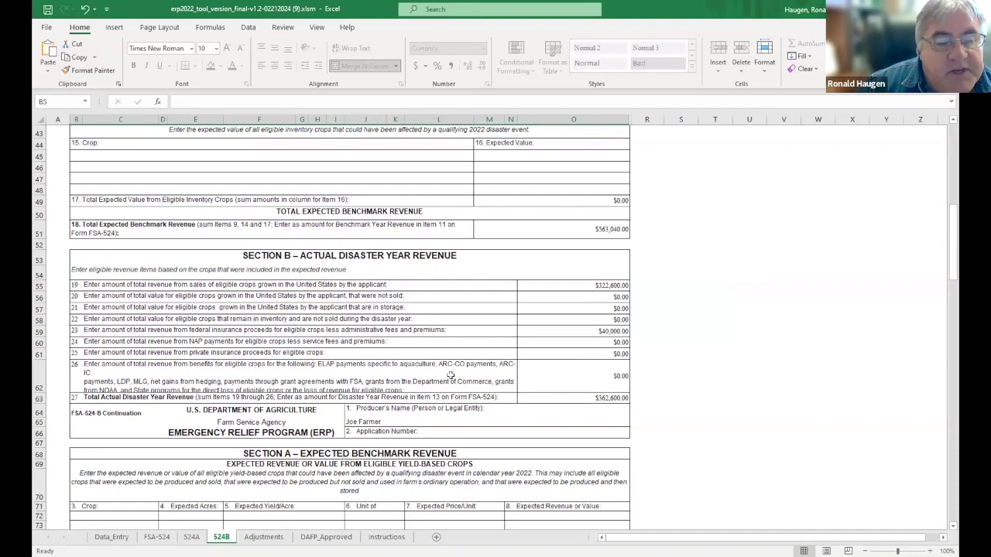
scroll(450, 374, down, 1)
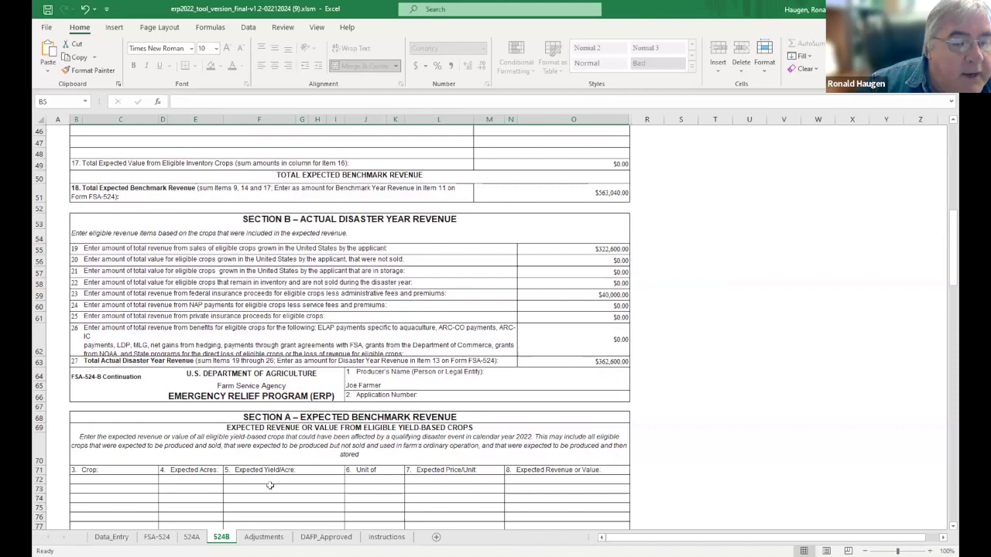
Return to the FSA-524 form and check the benchmark and disaster year revenue carried into Part C.
click(157, 537)
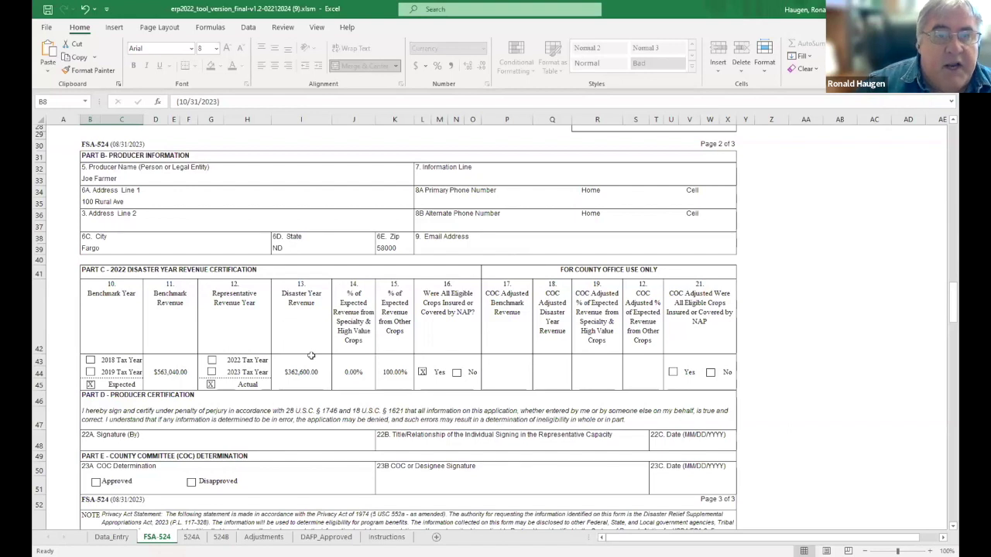
scroll(310, 355, up, 1)
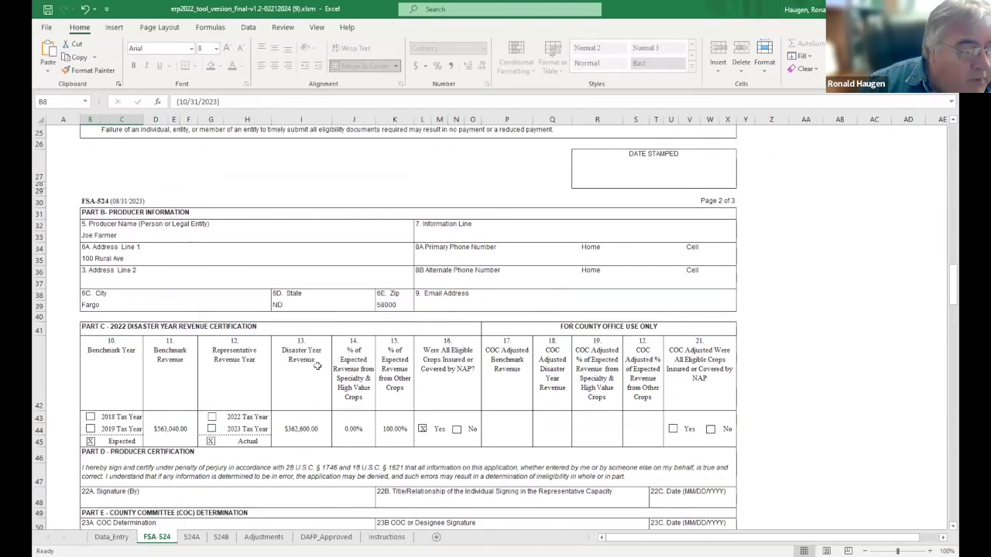
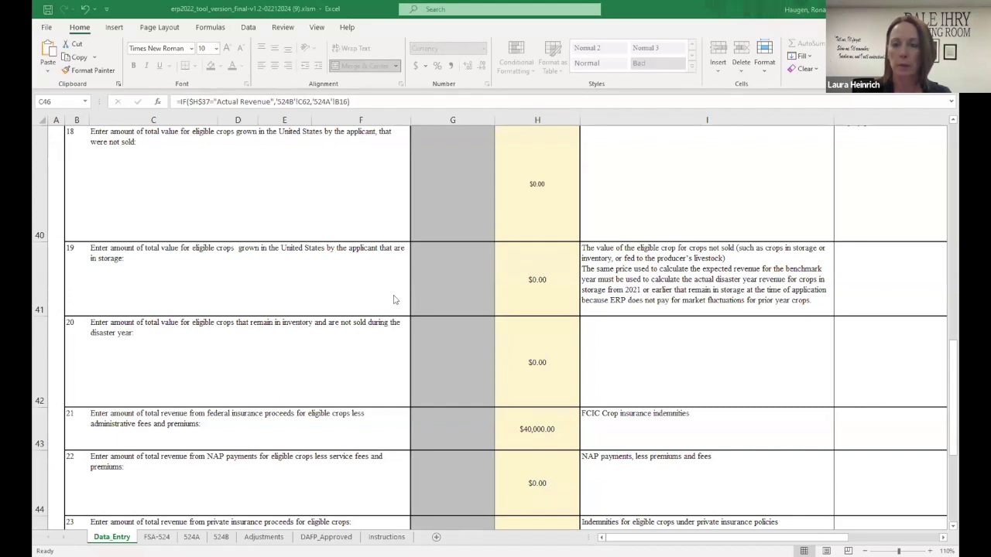
Review the Data_Entry sheet's benchmark and representative year answers, specialty crop percentage, adjustment questions and actual revenue lines.
scroll(393, 300, up, 1)
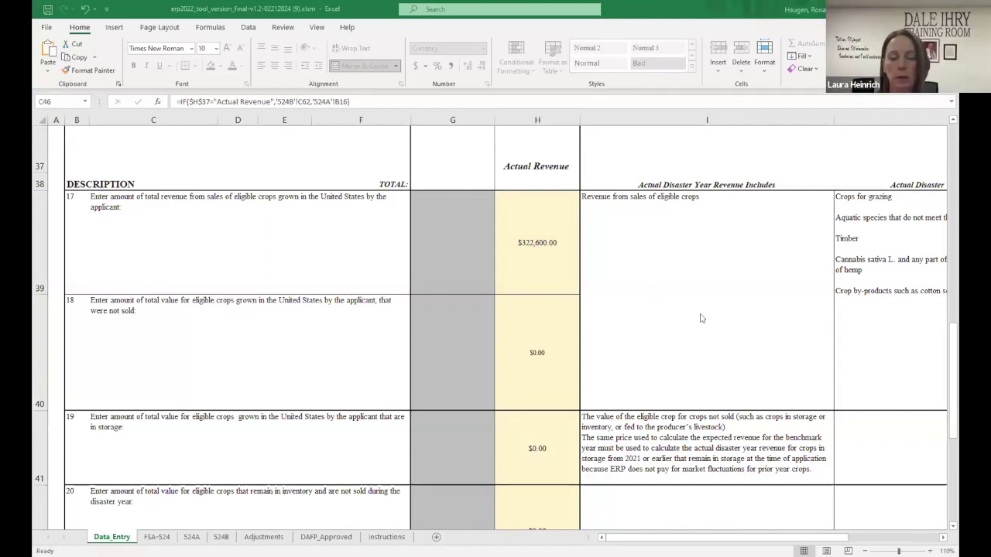
scroll(483, 277, up, 2)
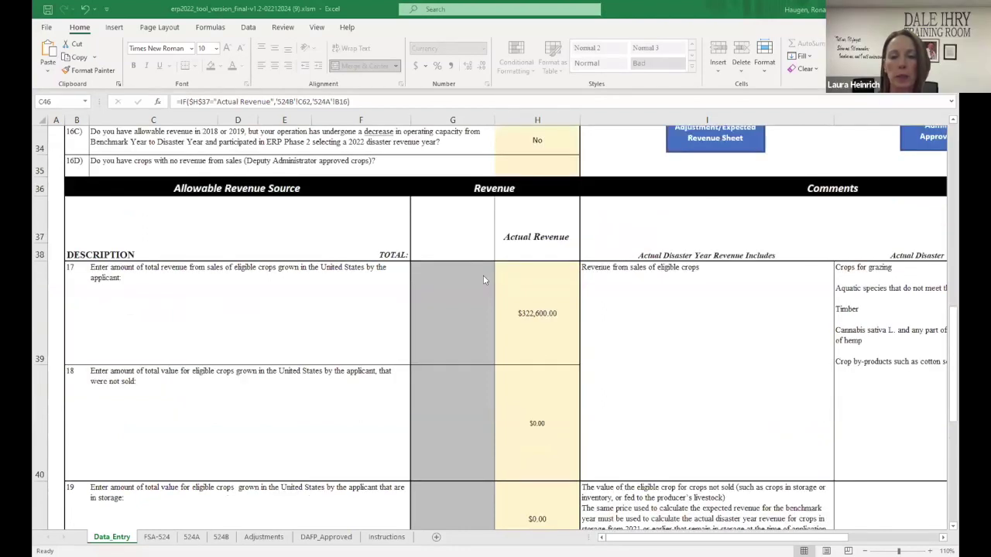
scroll(484, 280, up, 1)
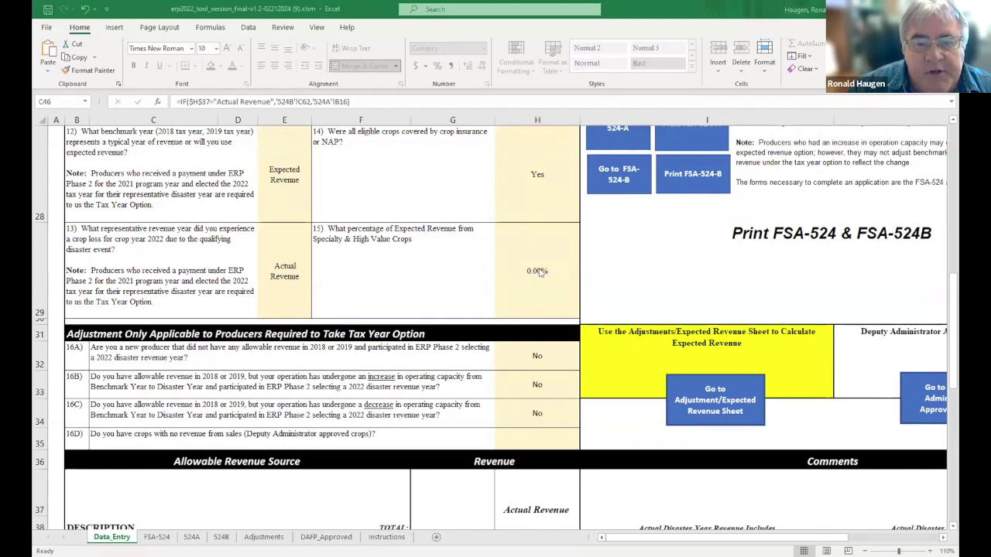
scroll(539, 272, down, 1)
scroll(539, 273, up, 1)
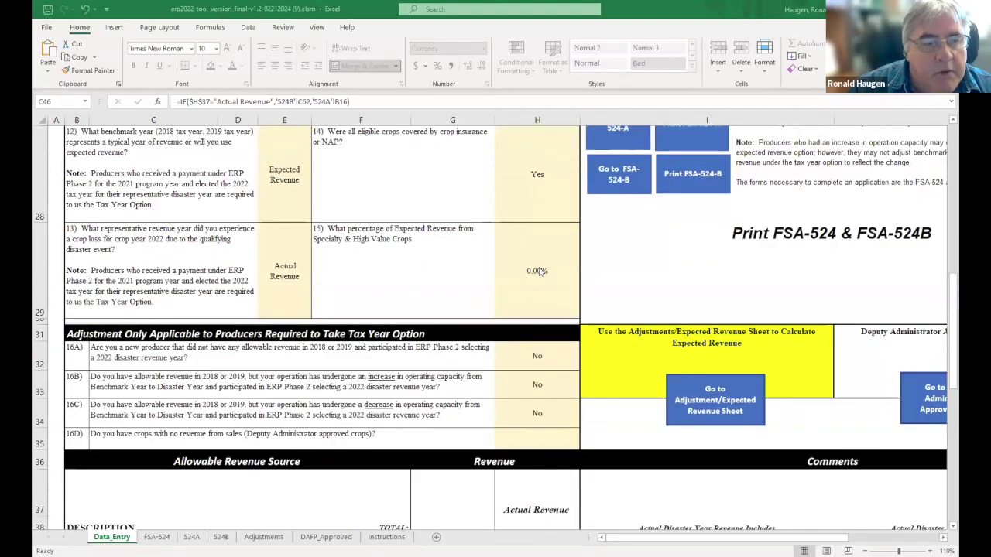
scroll(539, 273, down, 2)
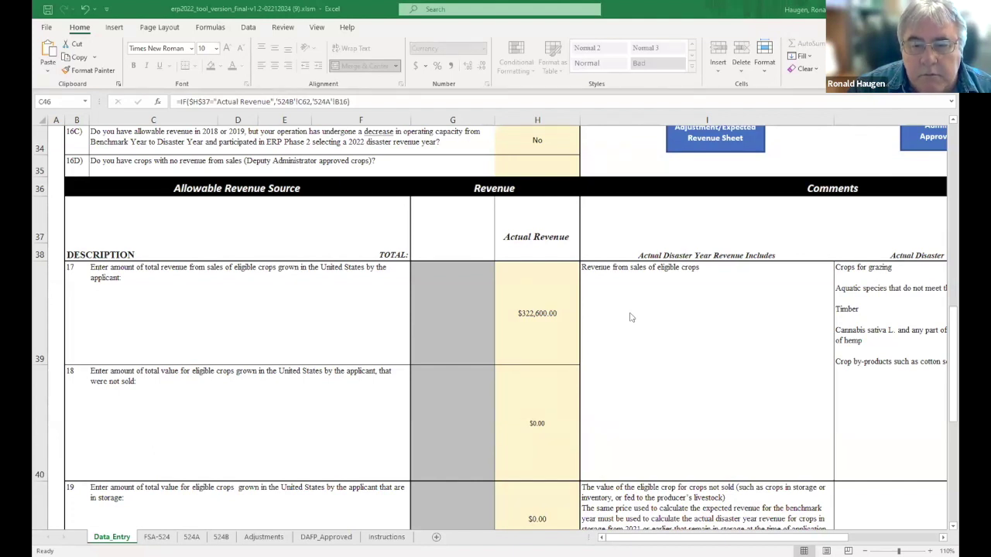
scroll(631, 317, down, 1)
scroll(642, 314, up, 1)
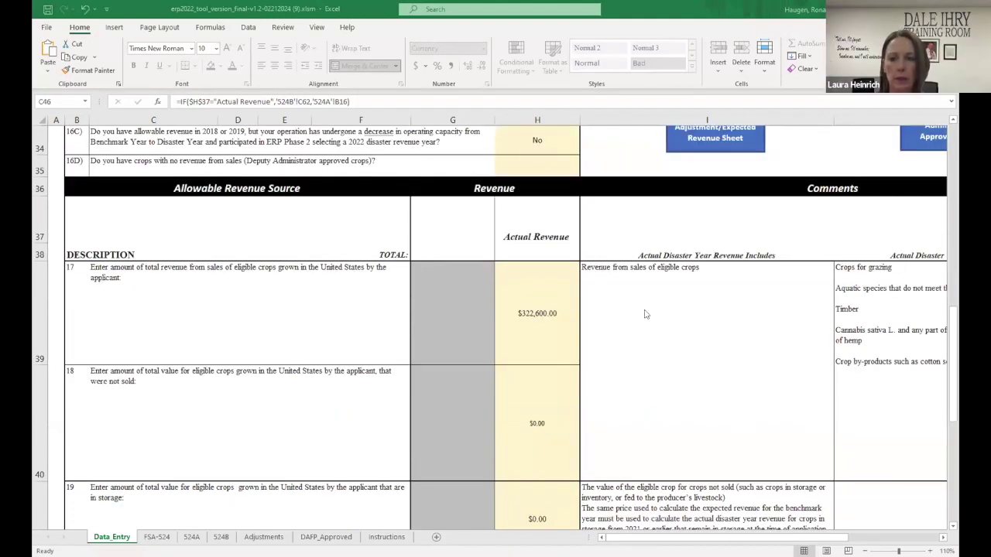